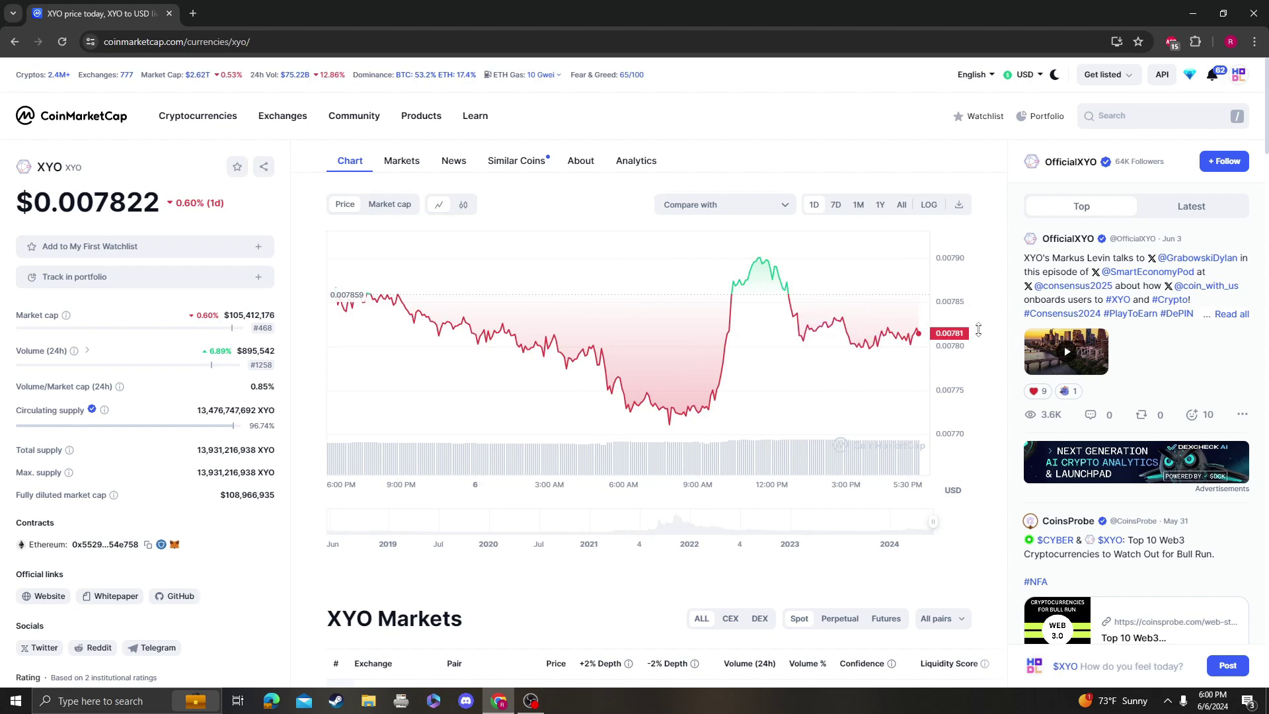
# Step: Show XYO's all-time chart and compare its price curve with its market cap curve
pyautogui.click(902, 205)
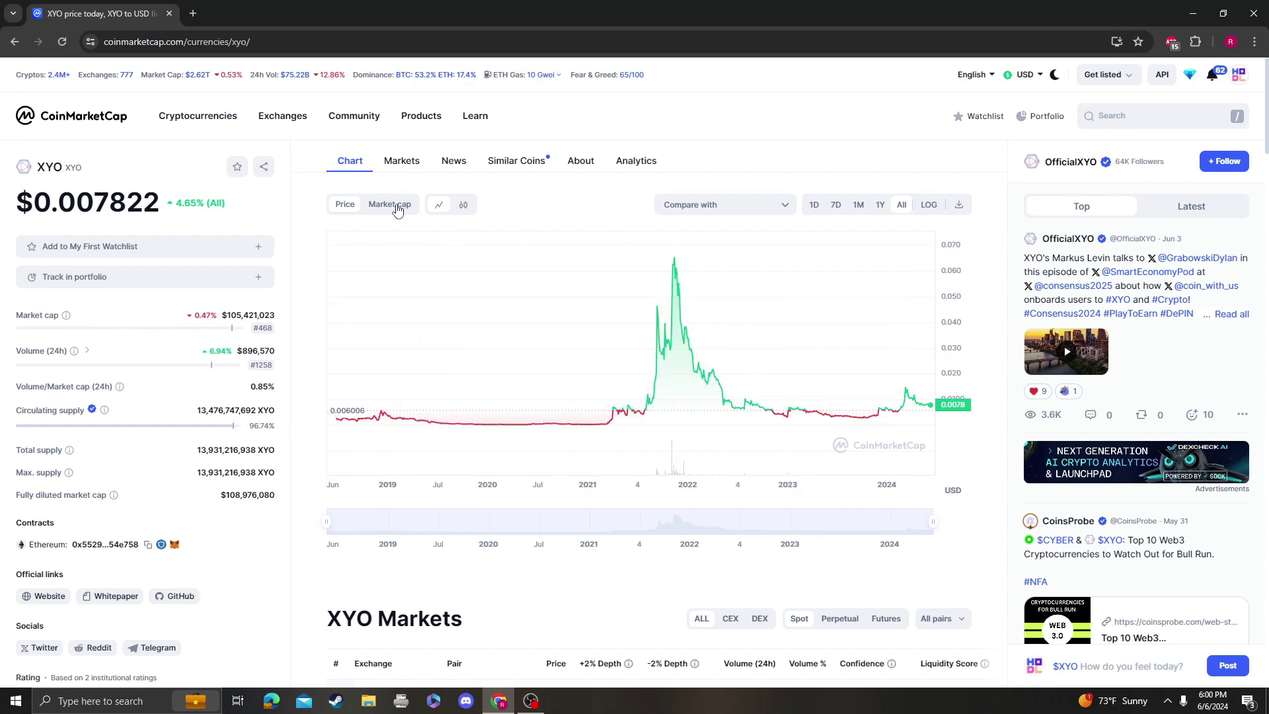
pyautogui.click(392, 207)
pyautogui.click(341, 205)
pyautogui.click(388, 207)
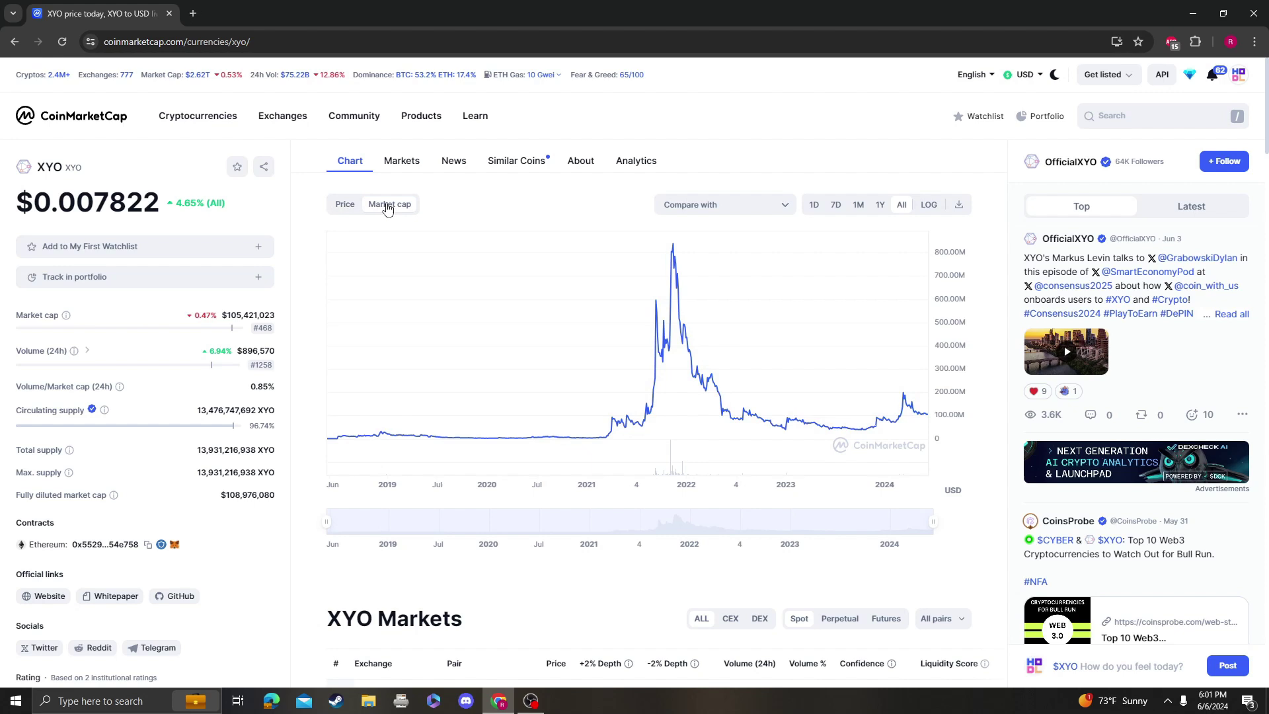
pyautogui.click(362, 207)
pyautogui.click(393, 210)
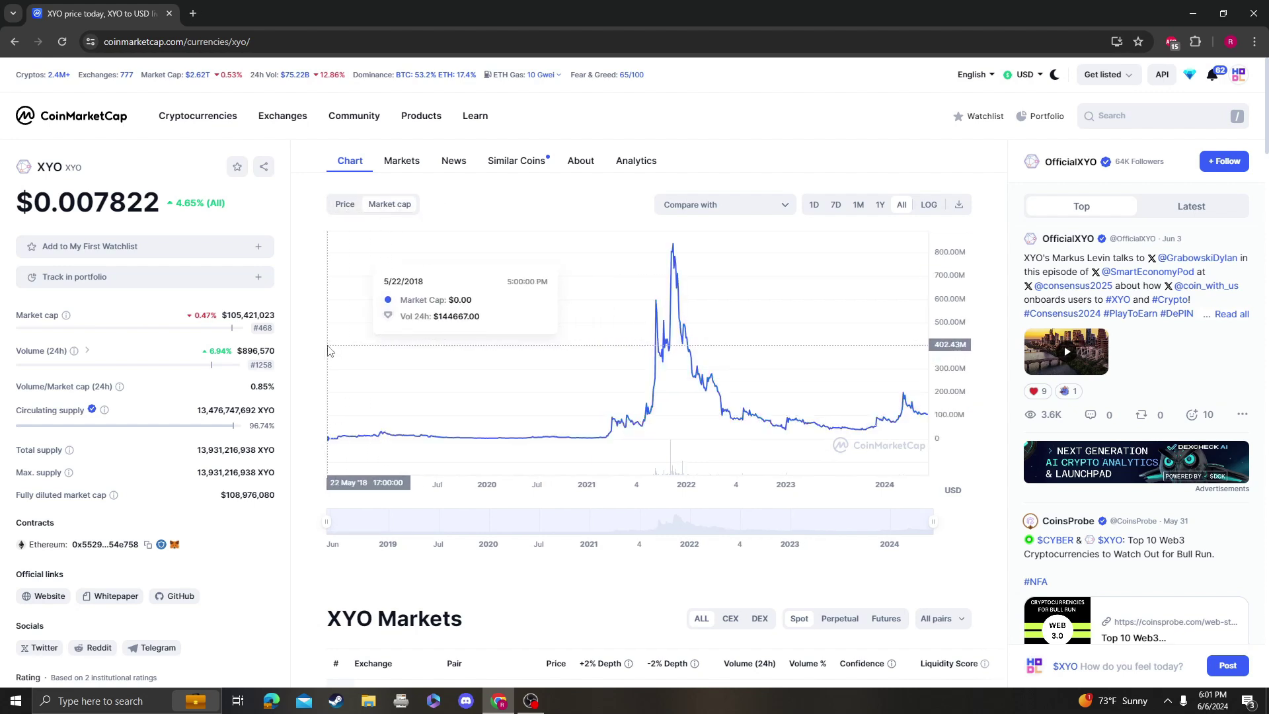
pyautogui.click(359, 199)
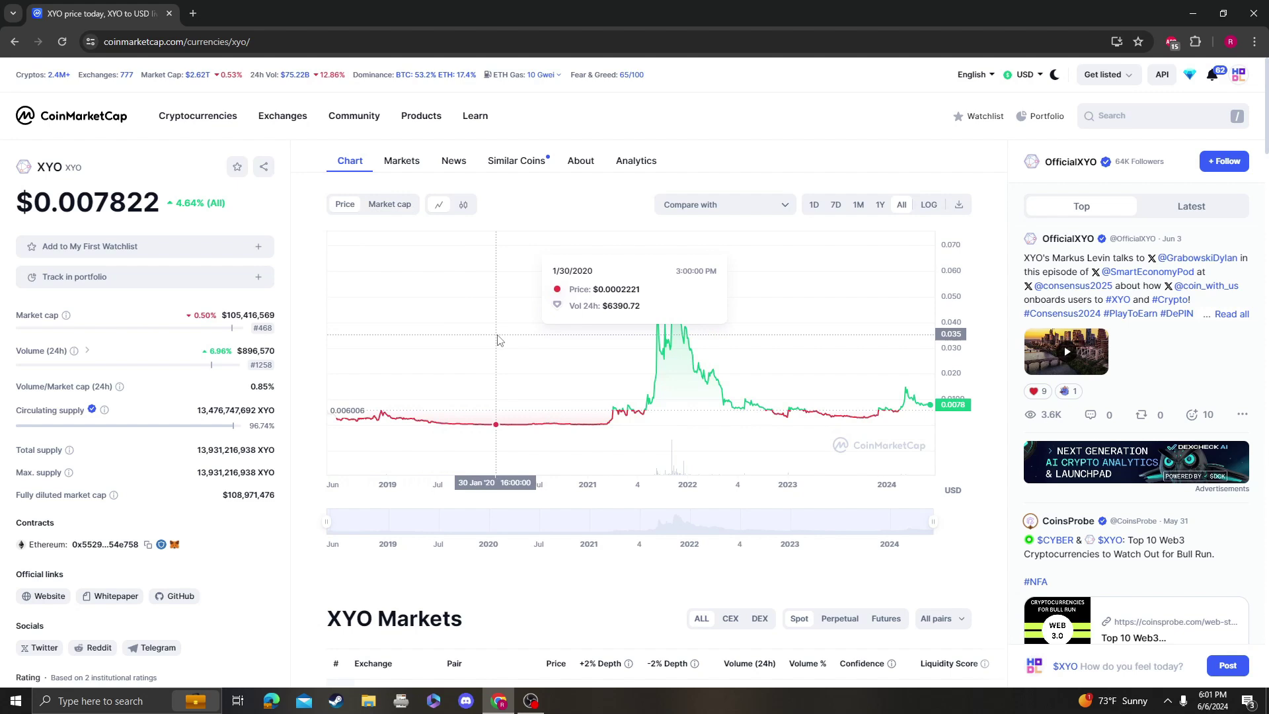
pyautogui.click(390, 210)
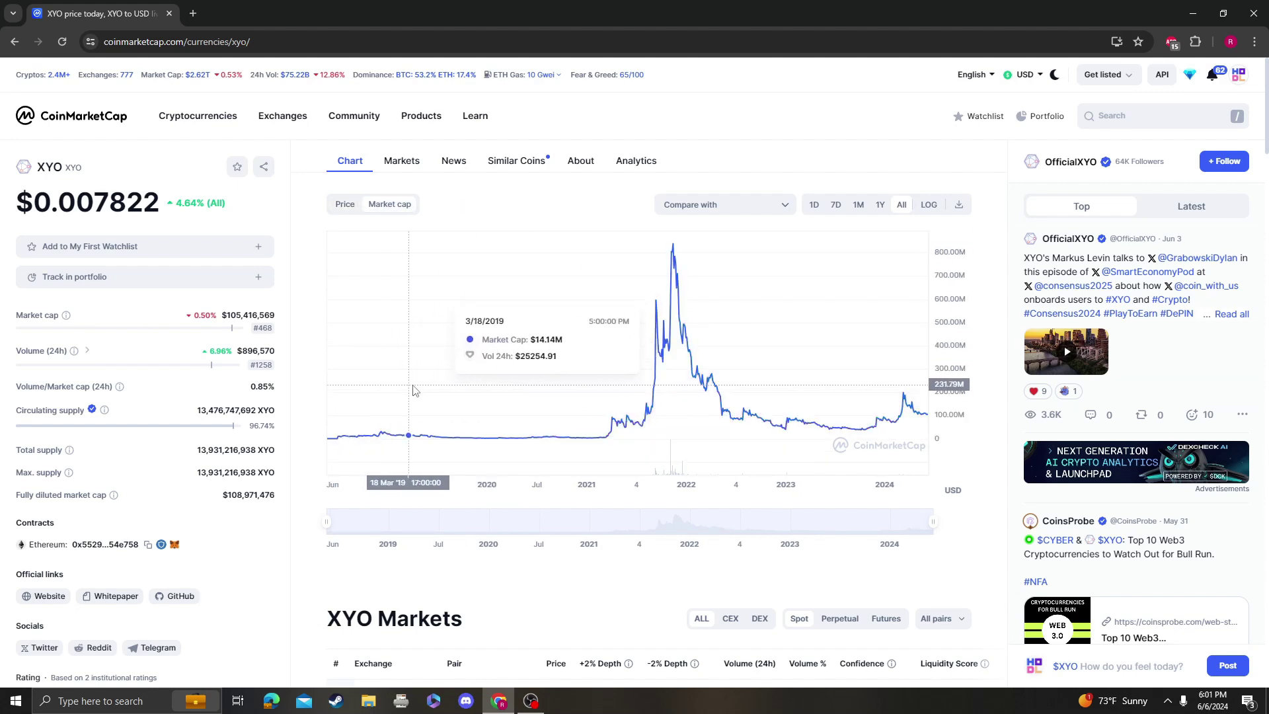
pyautogui.click(354, 207)
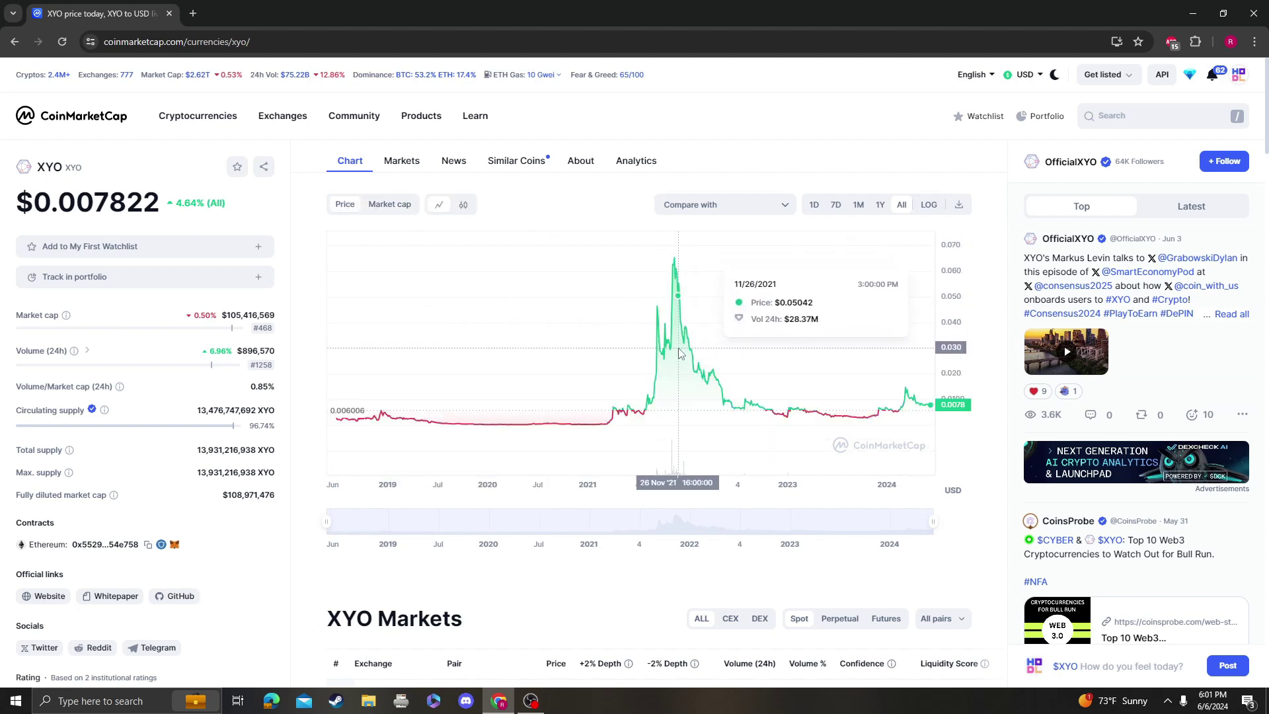
pyautogui.click(387, 209)
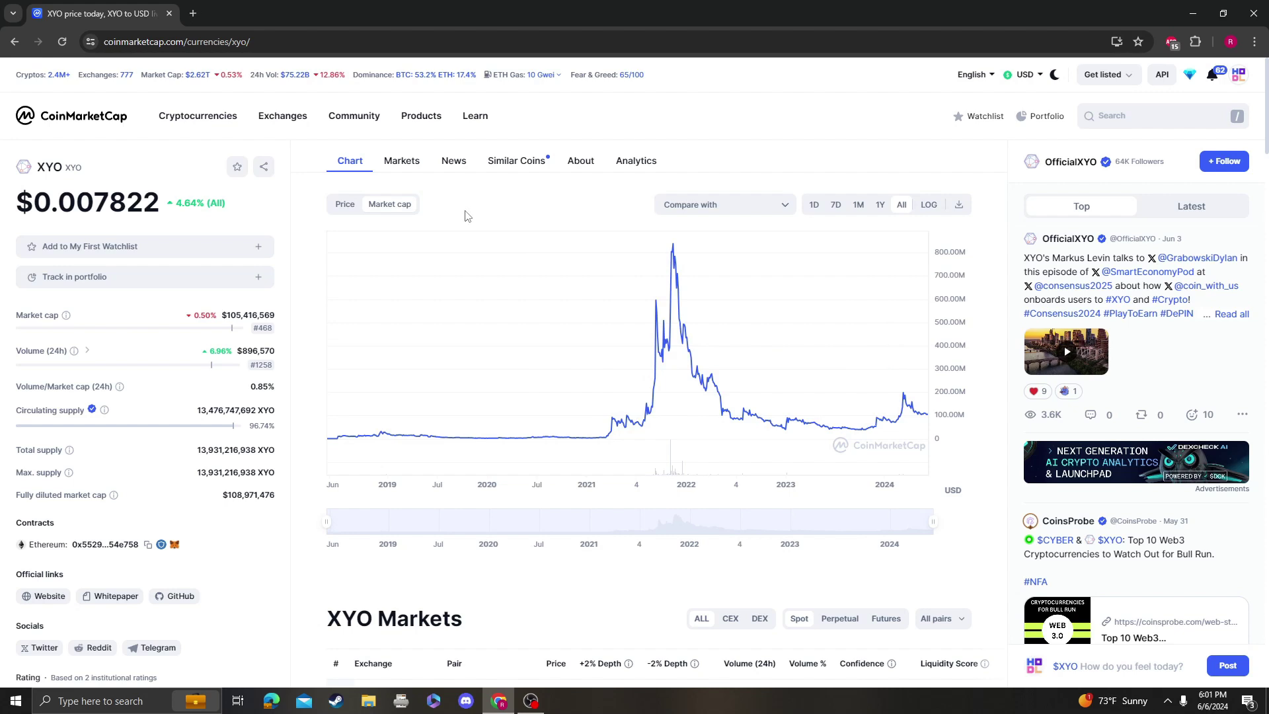
pyautogui.click(338, 213)
pyautogui.click(379, 210)
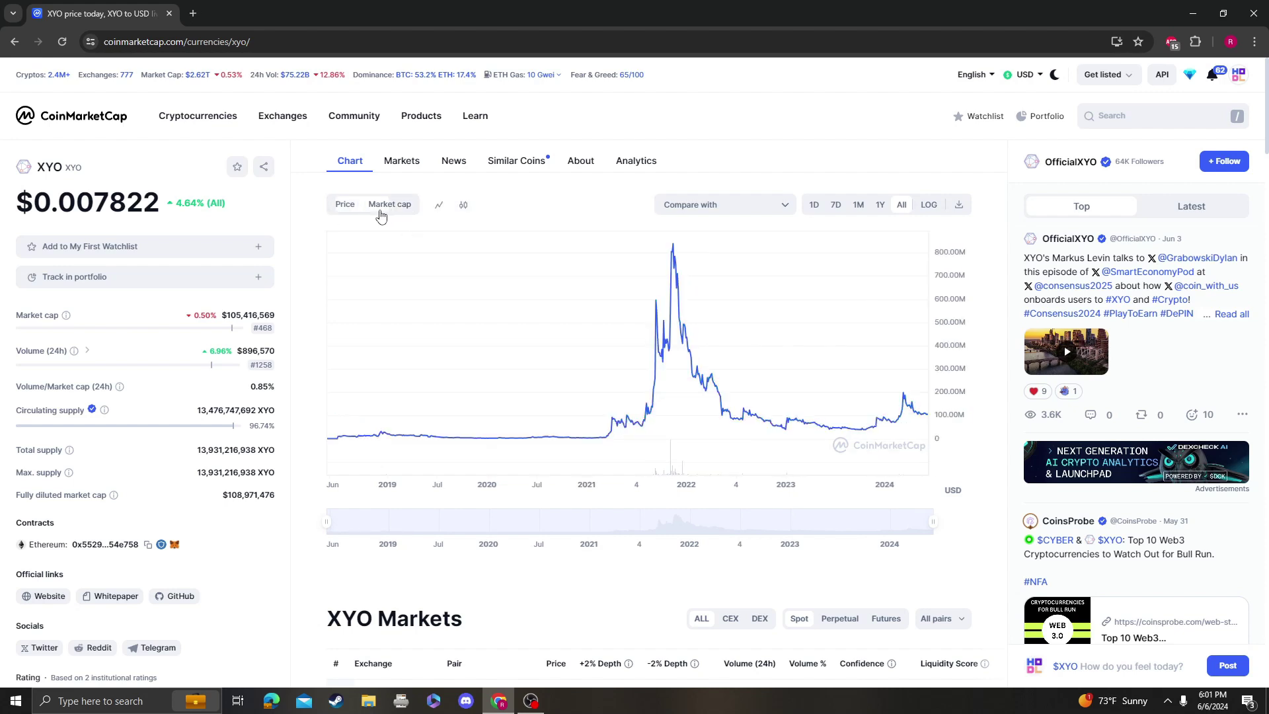
pyautogui.click(347, 207)
pyautogui.click(390, 211)
pyautogui.click(345, 208)
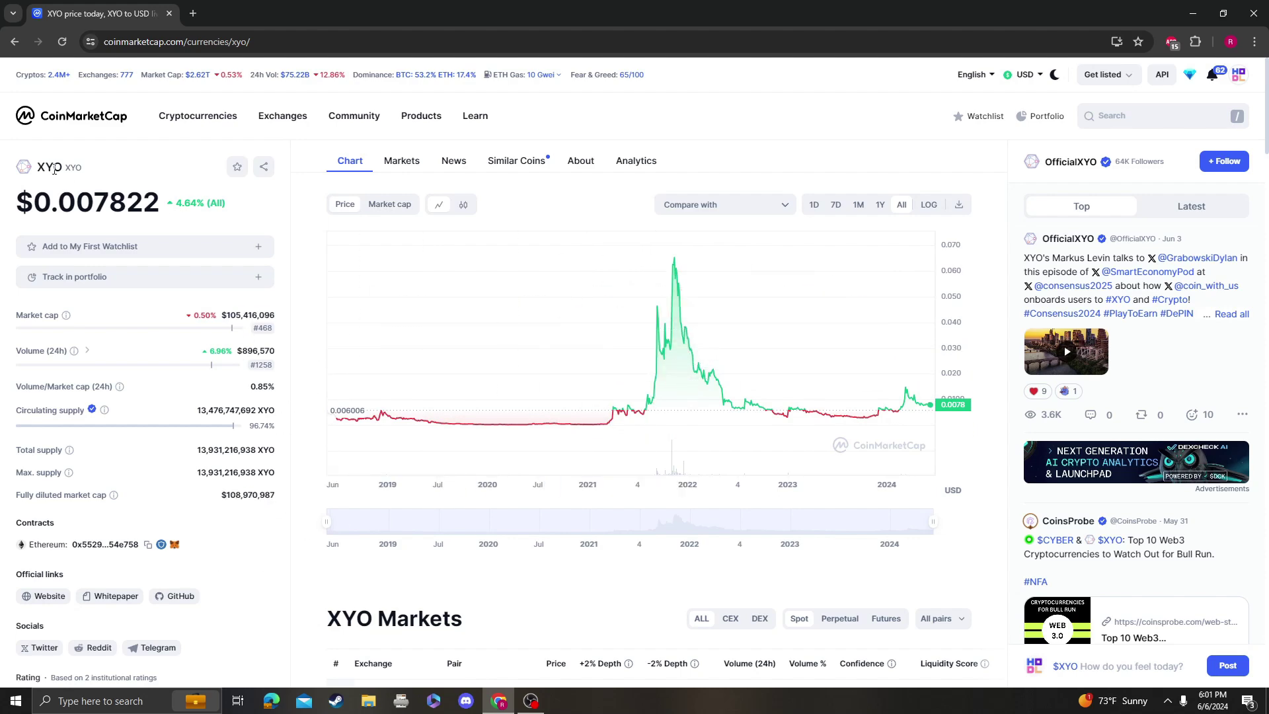
# Step: Look over the XYO page and check the all-time price chart on a logarithmic scale, then restore the linear scale
pyautogui.scroll(-7, 556, 357)
pyautogui.scroll(5, 558, 357)
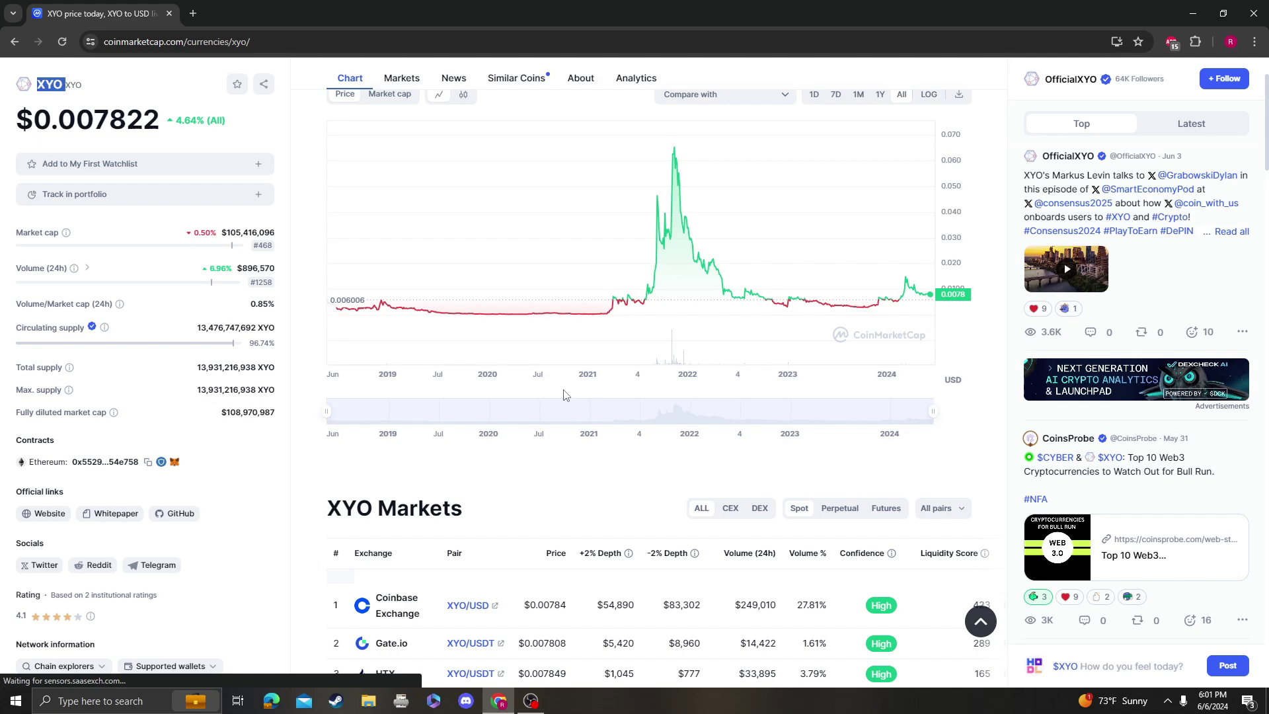
pyautogui.scroll(2, 1158, 142)
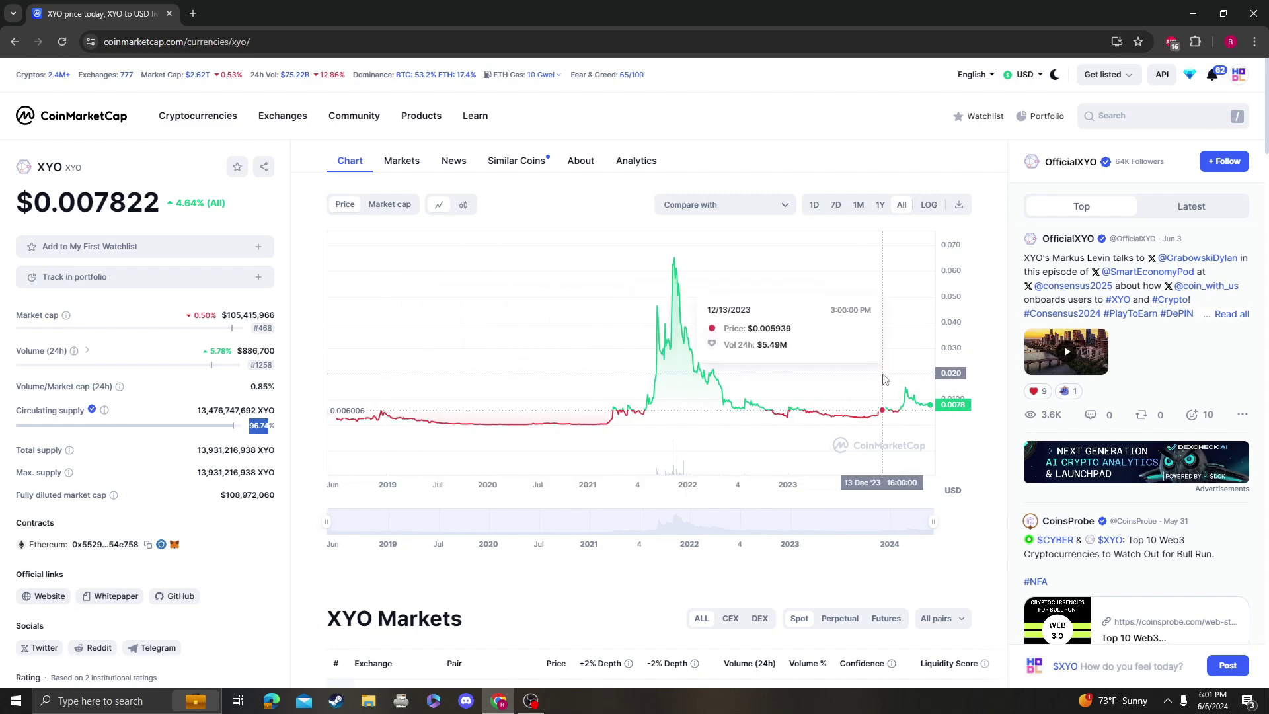
pyautogui.click(928, 209)
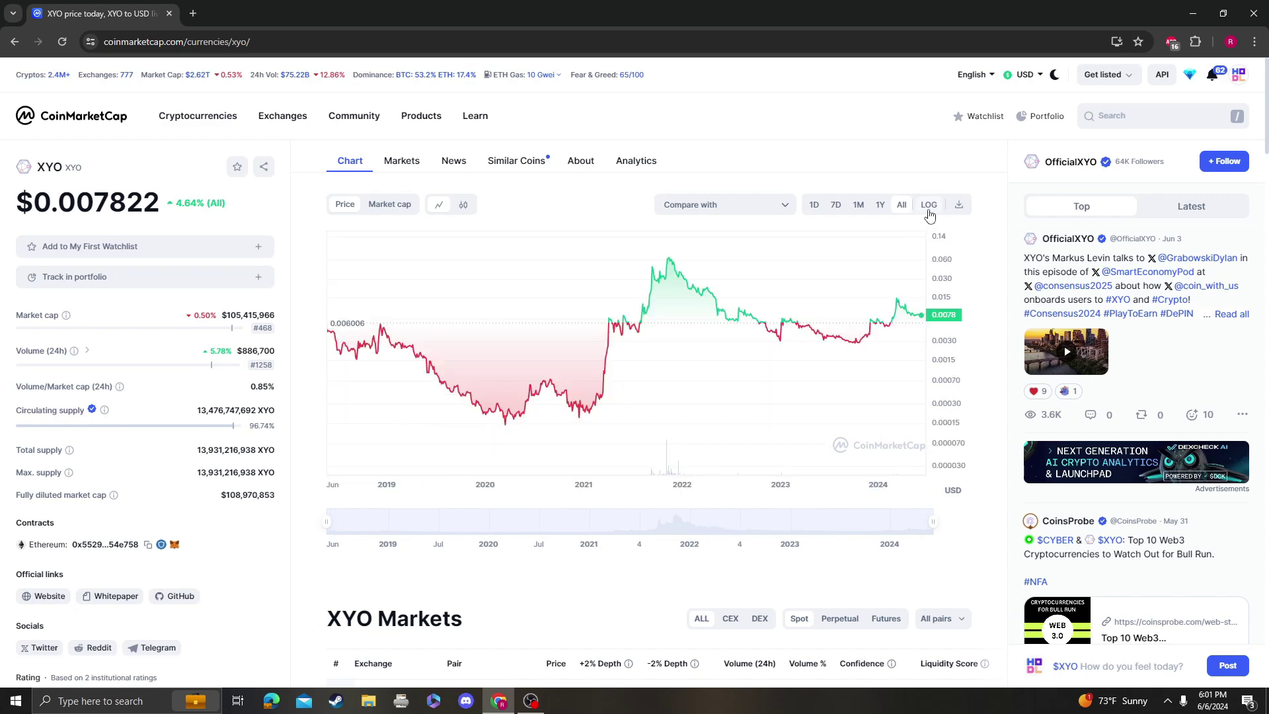
pyautogui.click(929, 209)
# Step: Go to the Dogelon Mars coin page from the recent searches and open its TradingView chart
pyautogui.press('/')
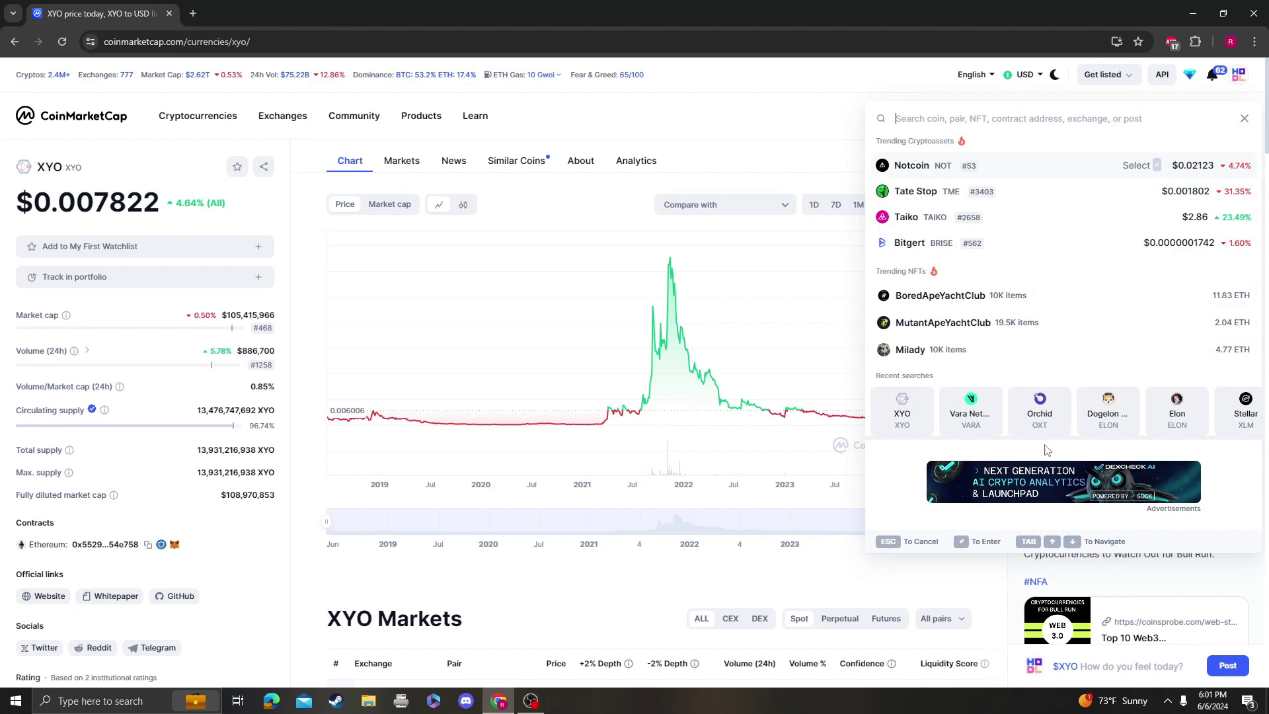
pyautogui.click(1109, 410)
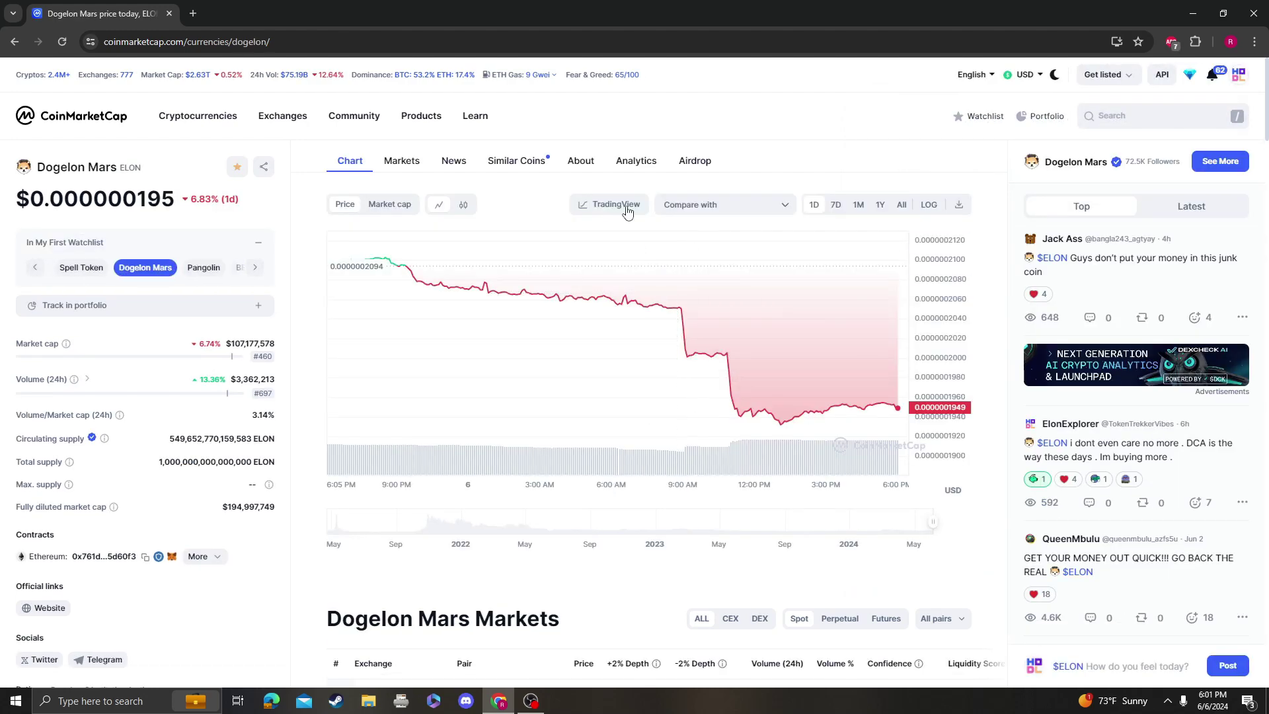
pyautogui.click(627, 210)
# Step: Set the price scale of the Dogelon chart to logarithmic
pyautogui.click(1196, 630)
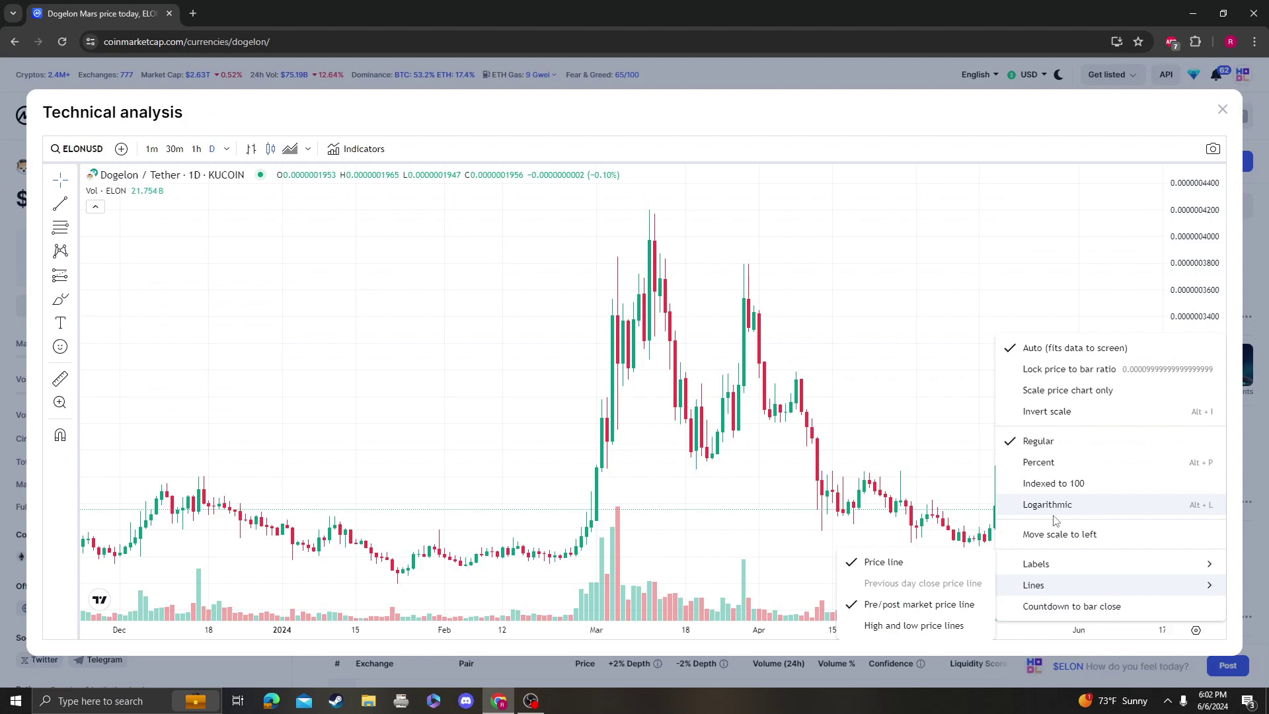
pyautogui.click(1054, 506)
pyautogui.scroll(-10, 935, 476)
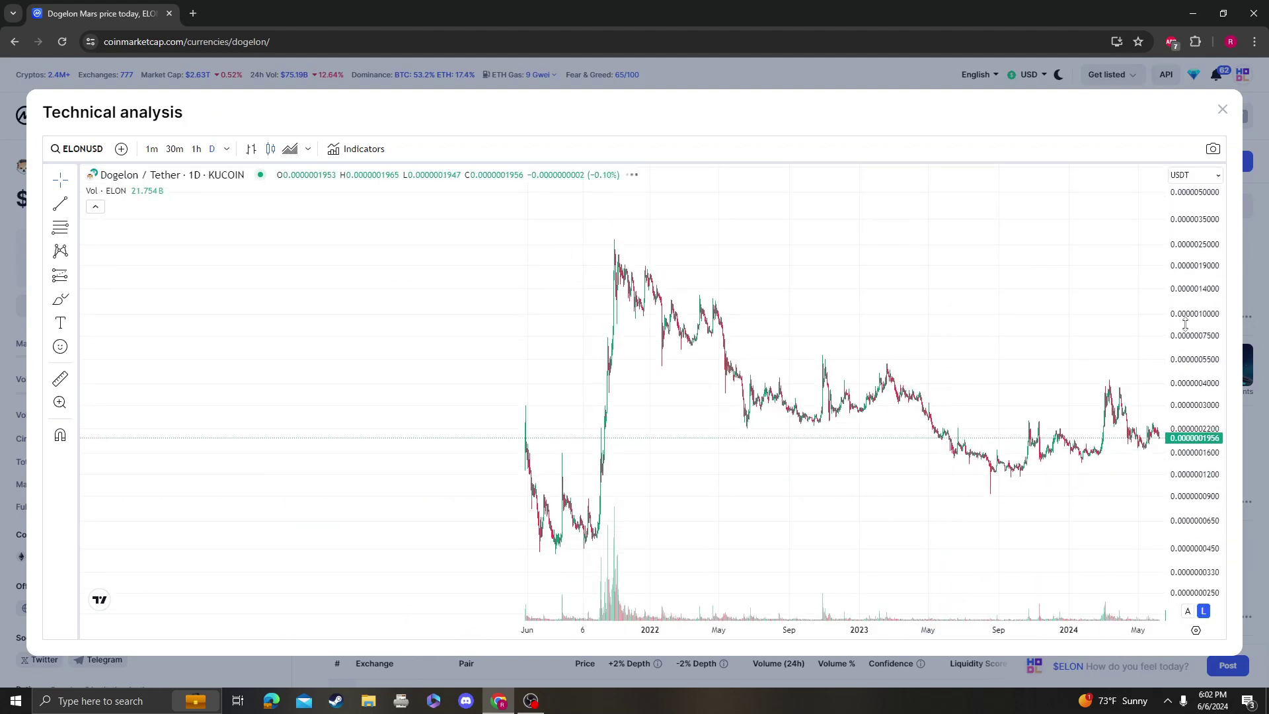
pyautogui.moveTo(1185, 325); pyautogui.dragTo(1186, 357)
pyautogui.moveTo(1033, 326); pyautogui.dragTo(905, 309)
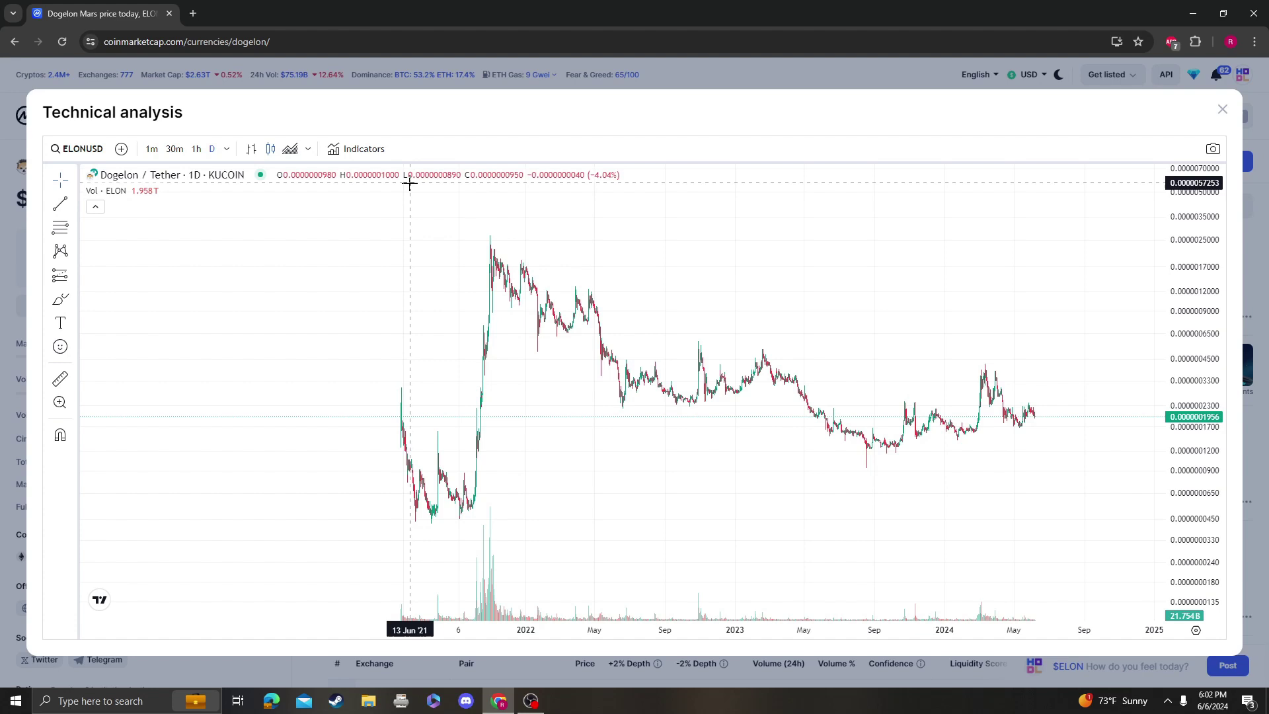
# Step: Search for the symbol XYO and load the XYOUSDT pair from HTX on the chart
pyautogui.click(86, 147)
pyautogui.write('XYO')
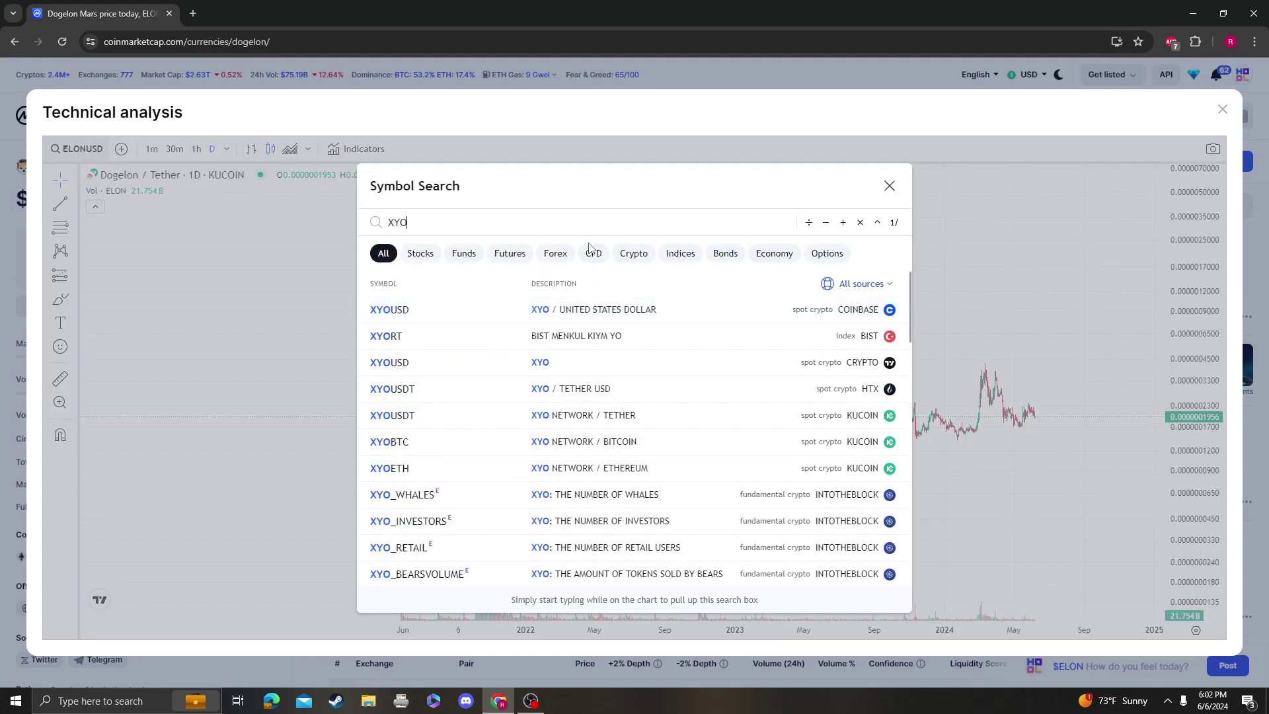
pyautogui.click(738, 392)
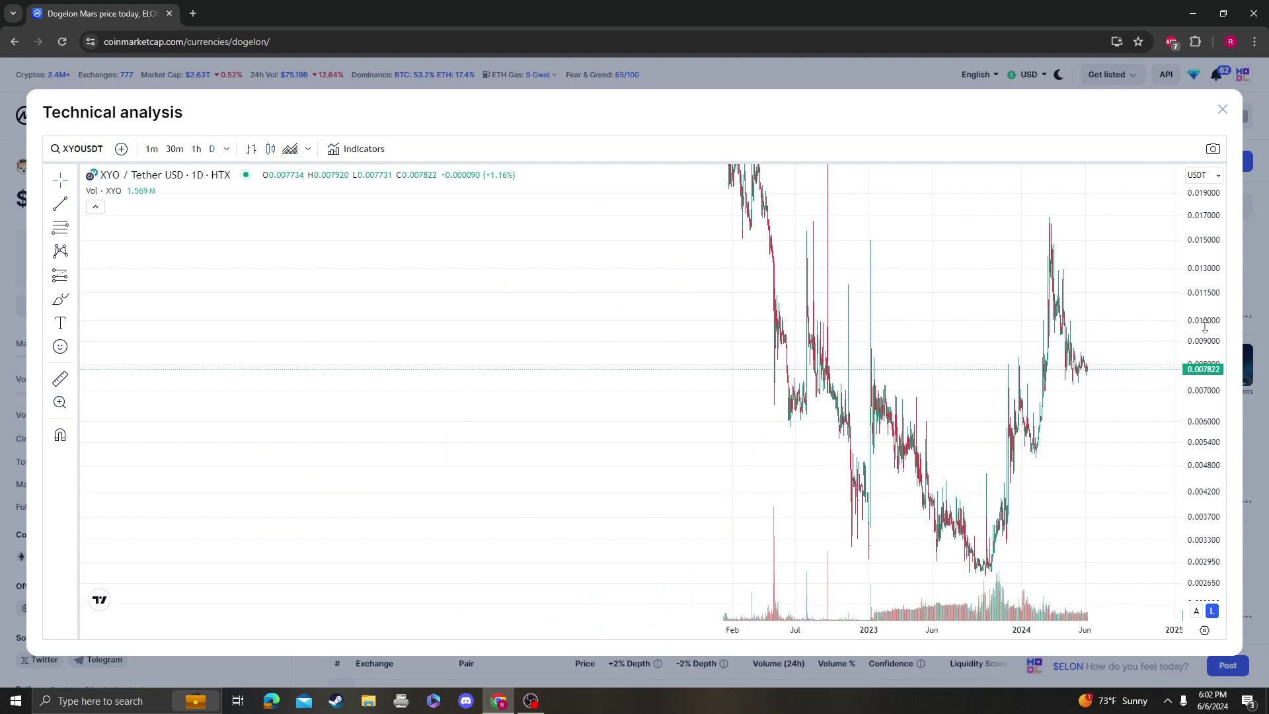
# Step: Search for the symbol XYOUSD and load the XYO listing from CRYPTO on the chart
pyautogui.click(78, 149)
pyautogui.write('XYO')
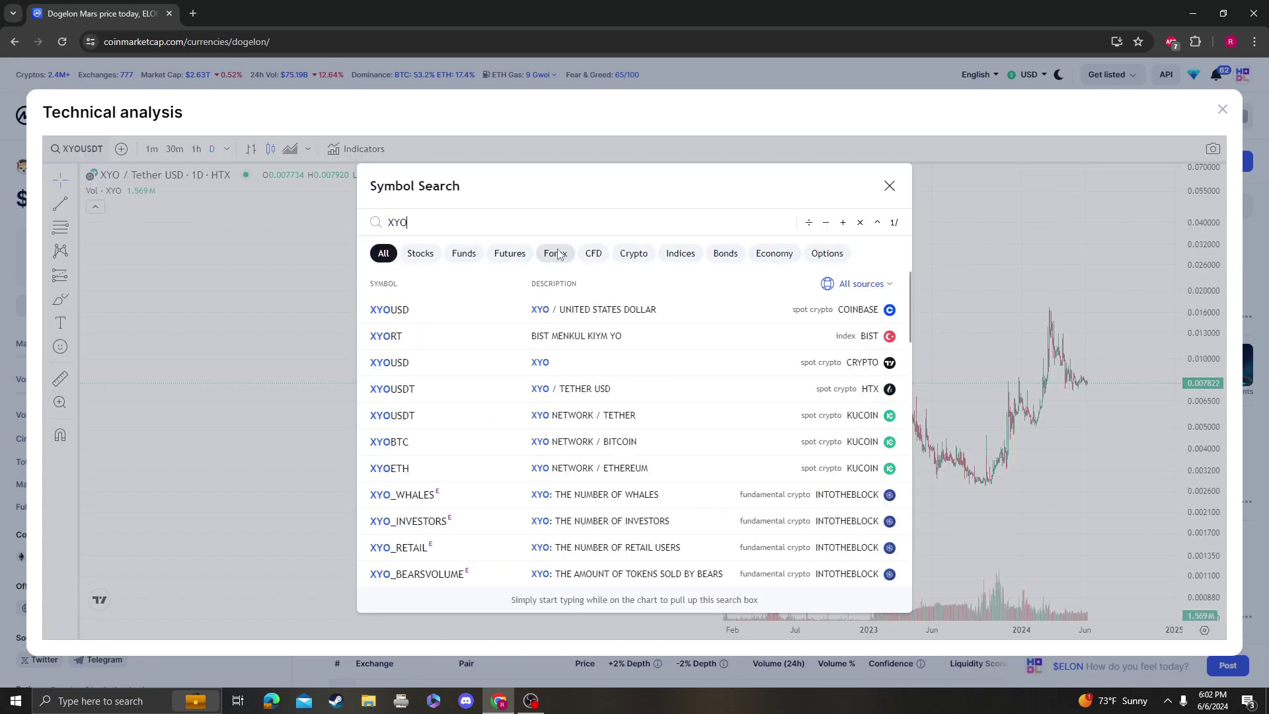
pyautogui.write('USD')
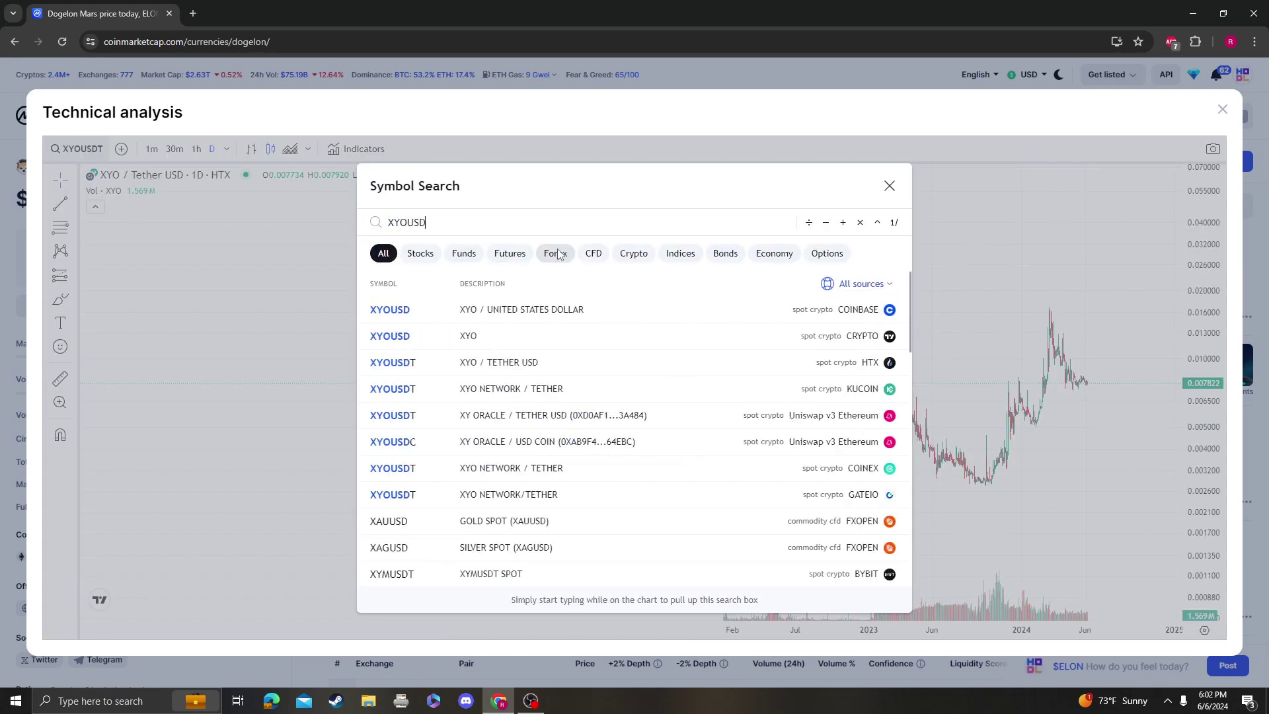
pyautogui.click(693, 339)
pyautogui.scroll(-5, 890, 377)
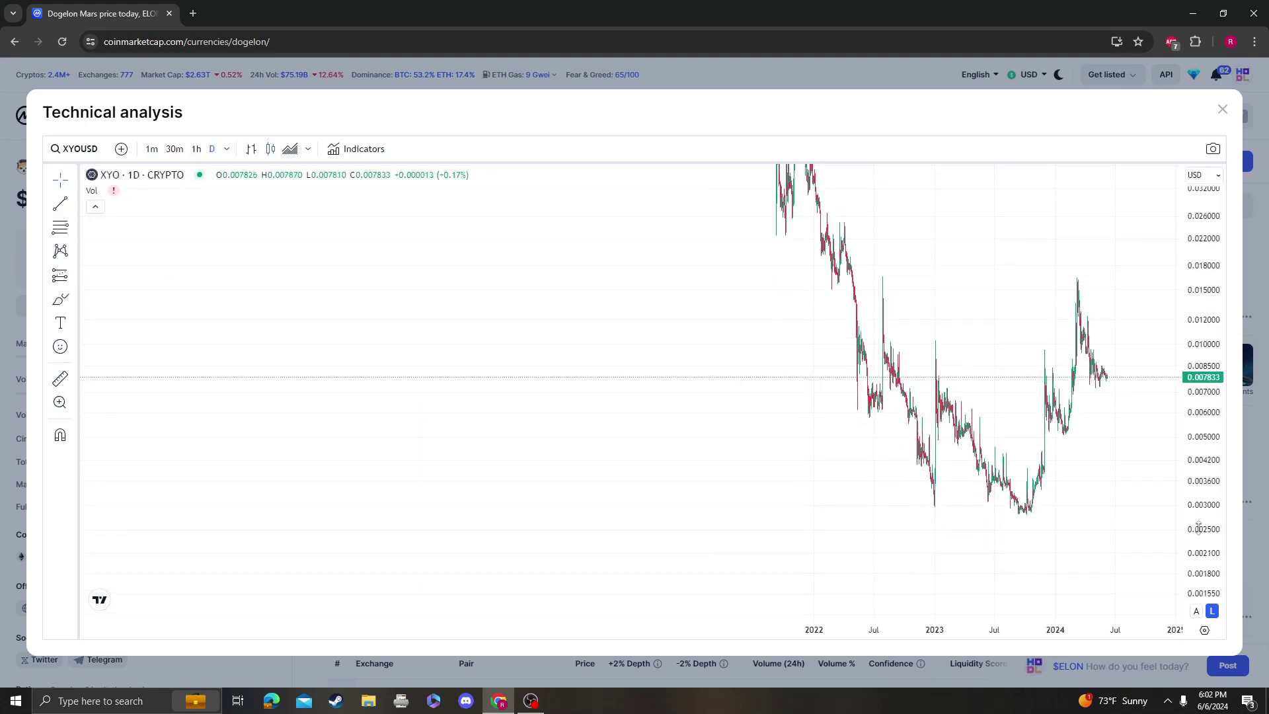
pyautogui.moveTo(1206, 346); pyautogui.dragTo(1207, 522)
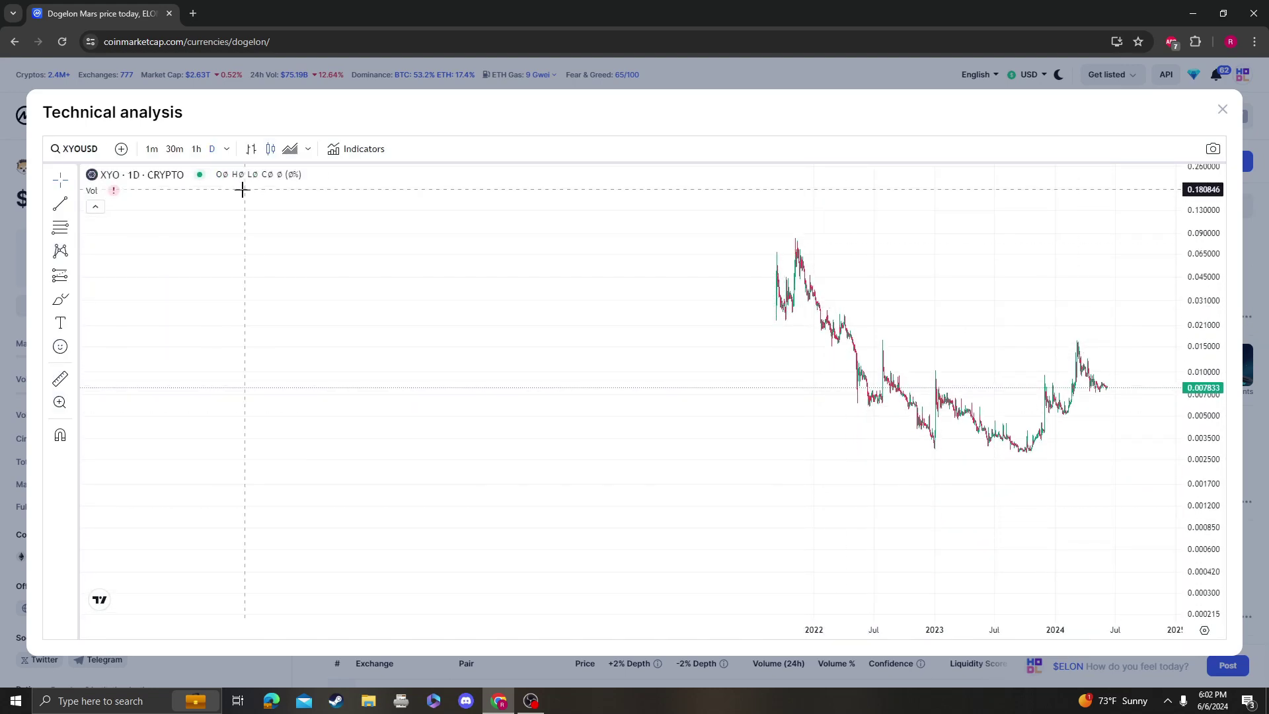
# Step: Switch the chart from the CRYPTO listing back to the XYOUSDT pair from HTX
pyautogui.click(74, 149)
pyautogui.click(614, 340)
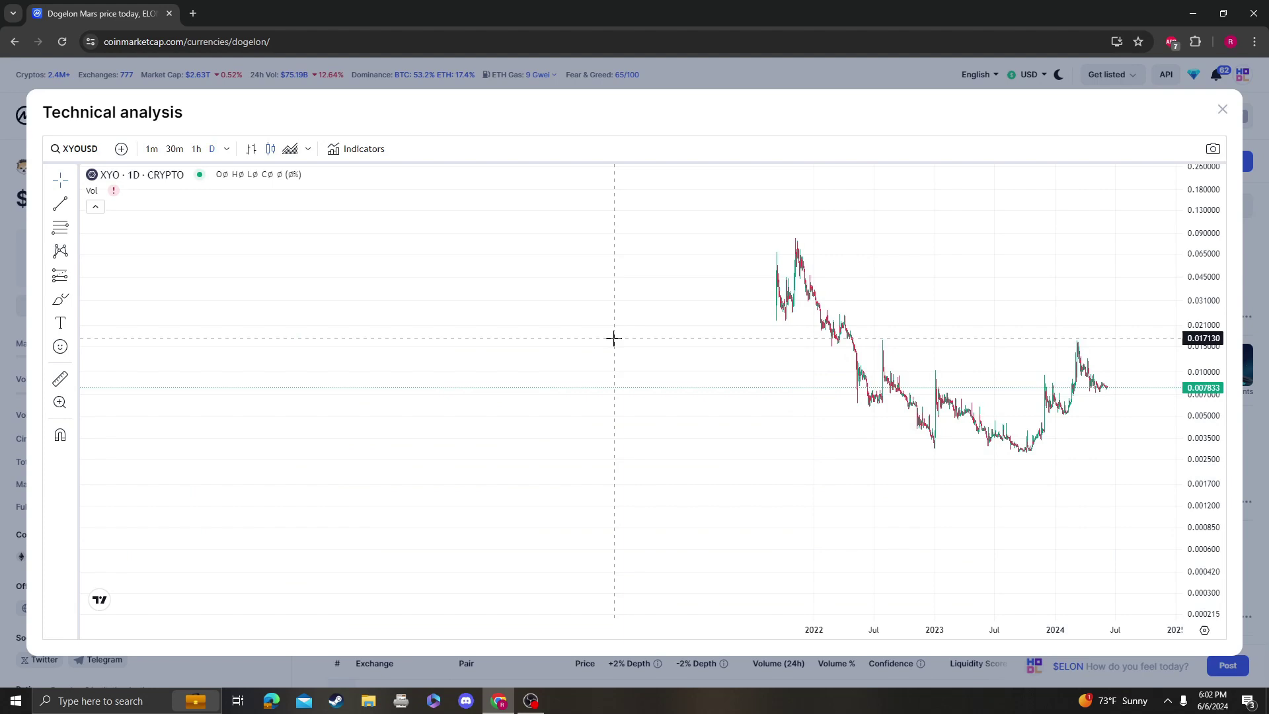
pyautogui.click(78, 150)
pyautogui.click(829, 364)
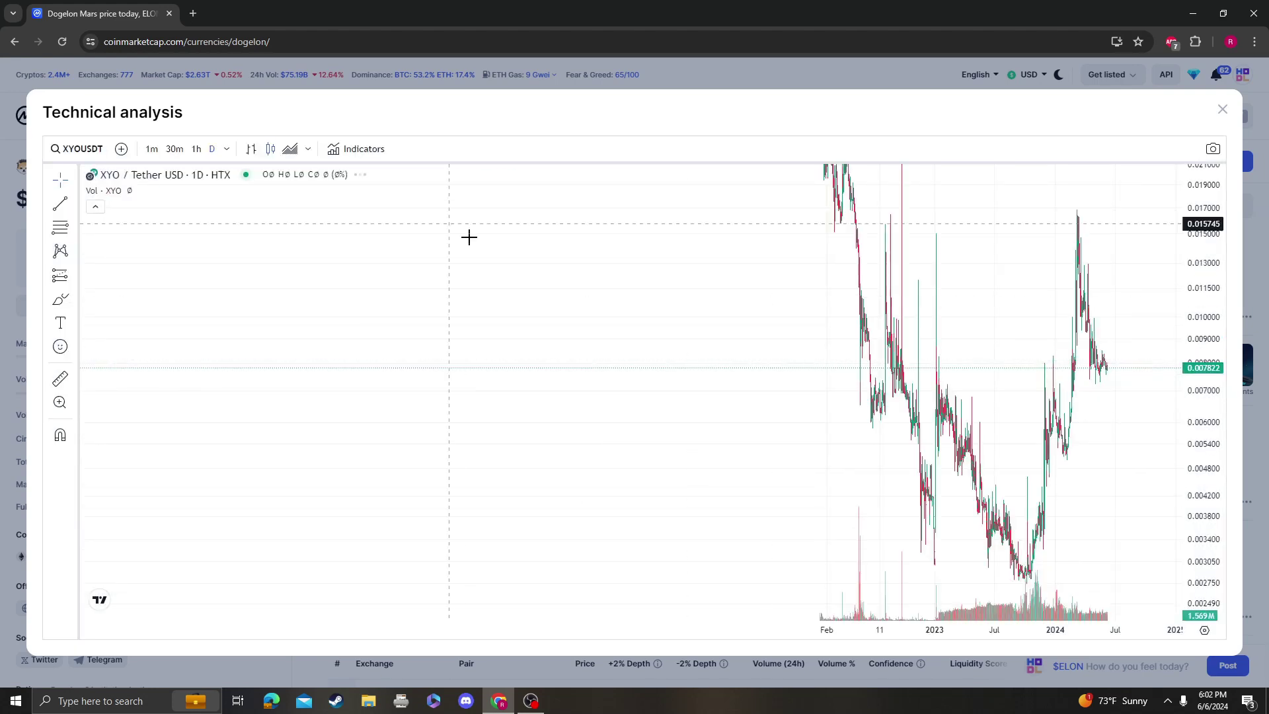
# Step: Load the XYOUSDT pair from COINEX and look at its price history
pyautogui.click(74, 149)
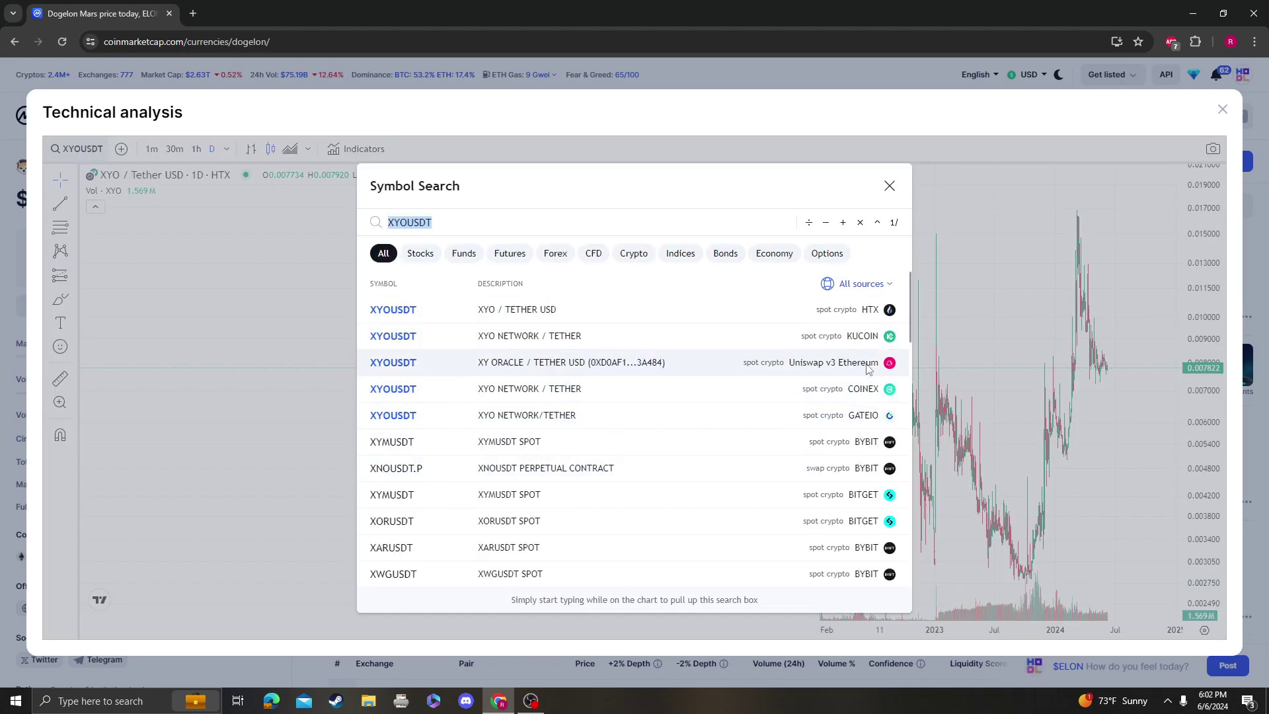
pyautogui.click(860, 394)
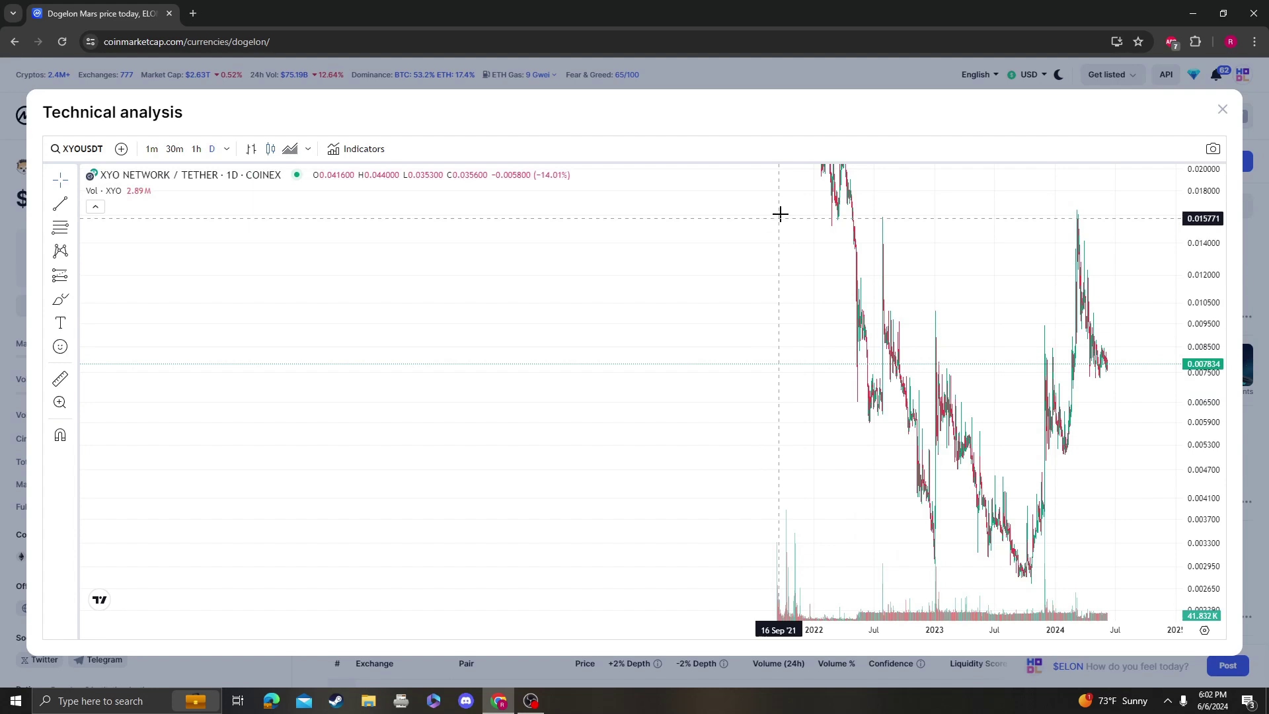
pyautogui.moveTo(878, 486); pyautogui.dragTo(897, 405)
# Step: Load the XYOUSDT pair from GATEIO and fit its full price history into the chart
pyautogui.click(75, 149)
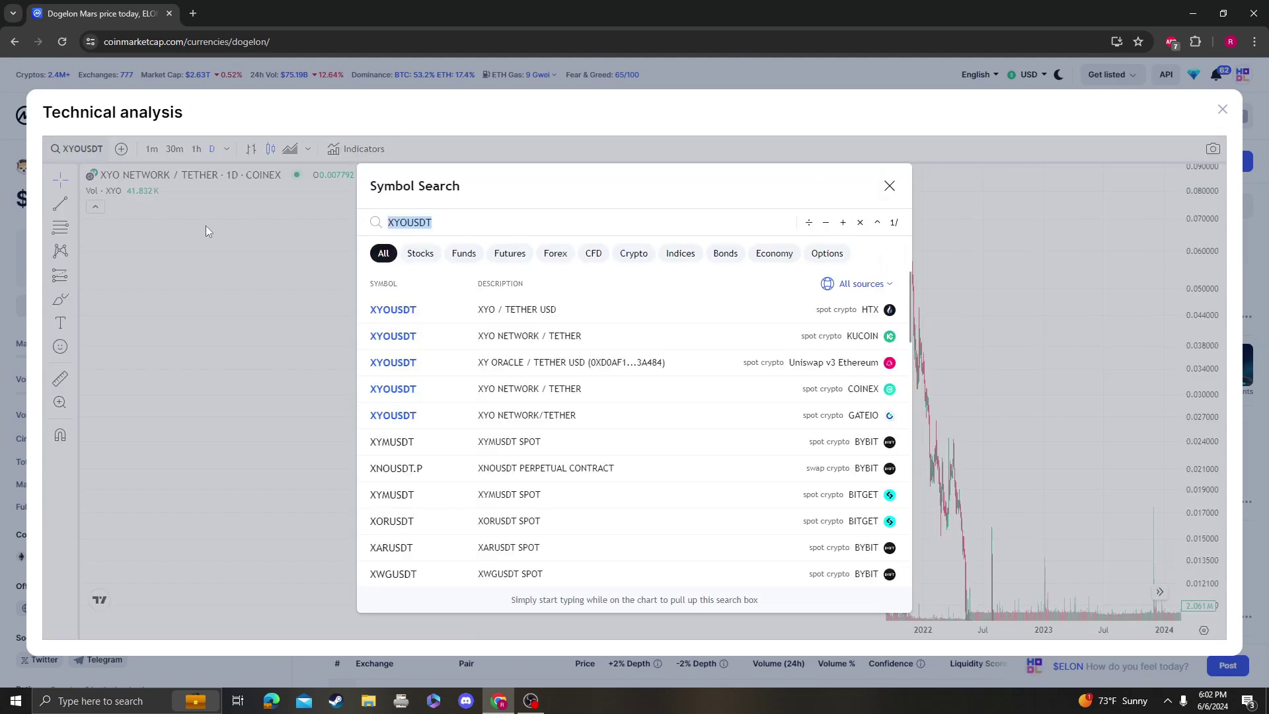
pyautogui.click(885, 419)
pyautogui.scroll(-6, 1200, 277)
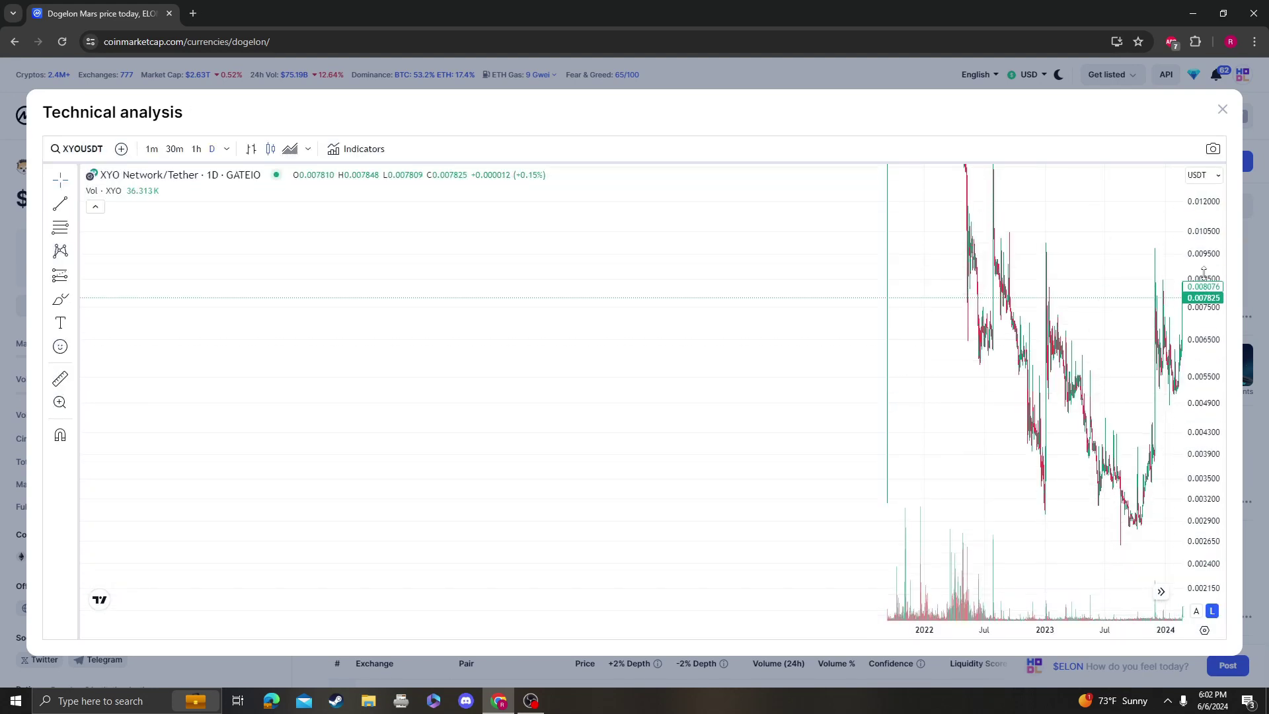
pyautogui.moveTo(1198, 285); pyautogui.dragTo(1197, 386)
pyautogui.moveTo(1107, 244); pyautogui.dragTo(875, 244)
pyautogui.moveTo(1200, 215); pyautogui.dragTo(1198, 378)
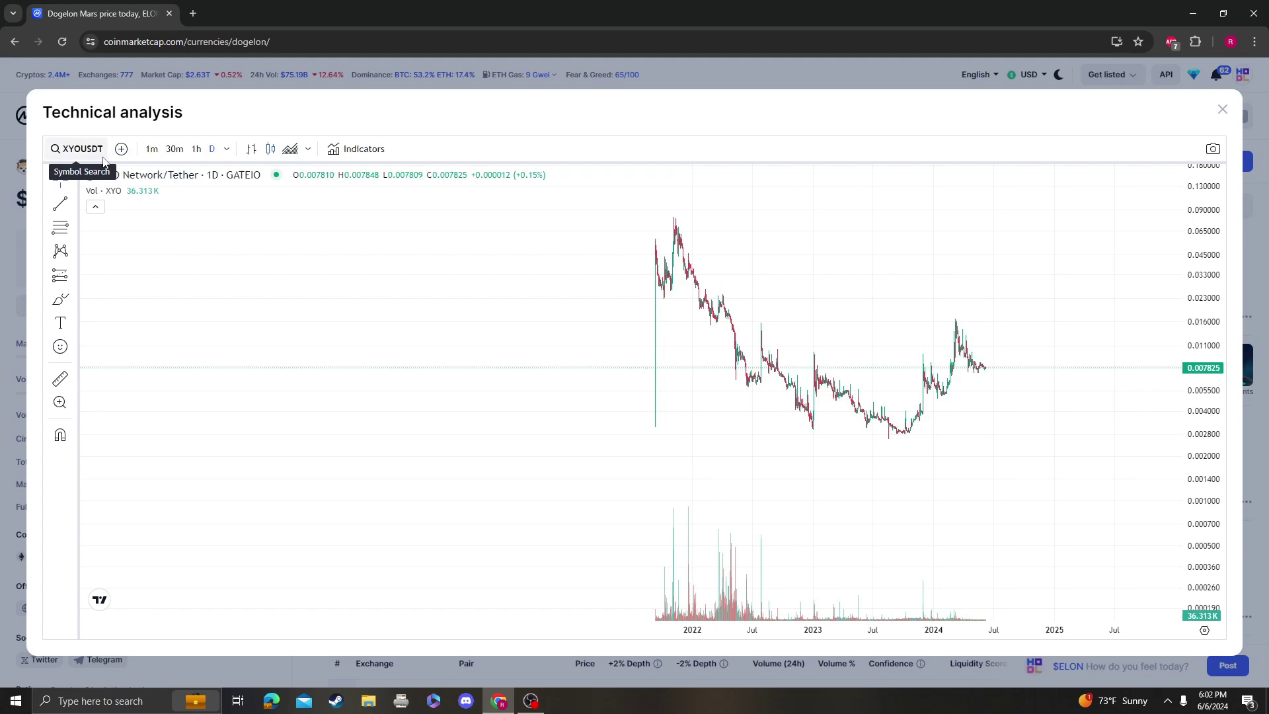
# Step: Change the symbol search to XYOUSD and load the XYO / United States Dollar pair from COINBASE
pyautogui.click(74, 149)
pyautogui.click(487, 222)
pyautogui.press('BackSpace')
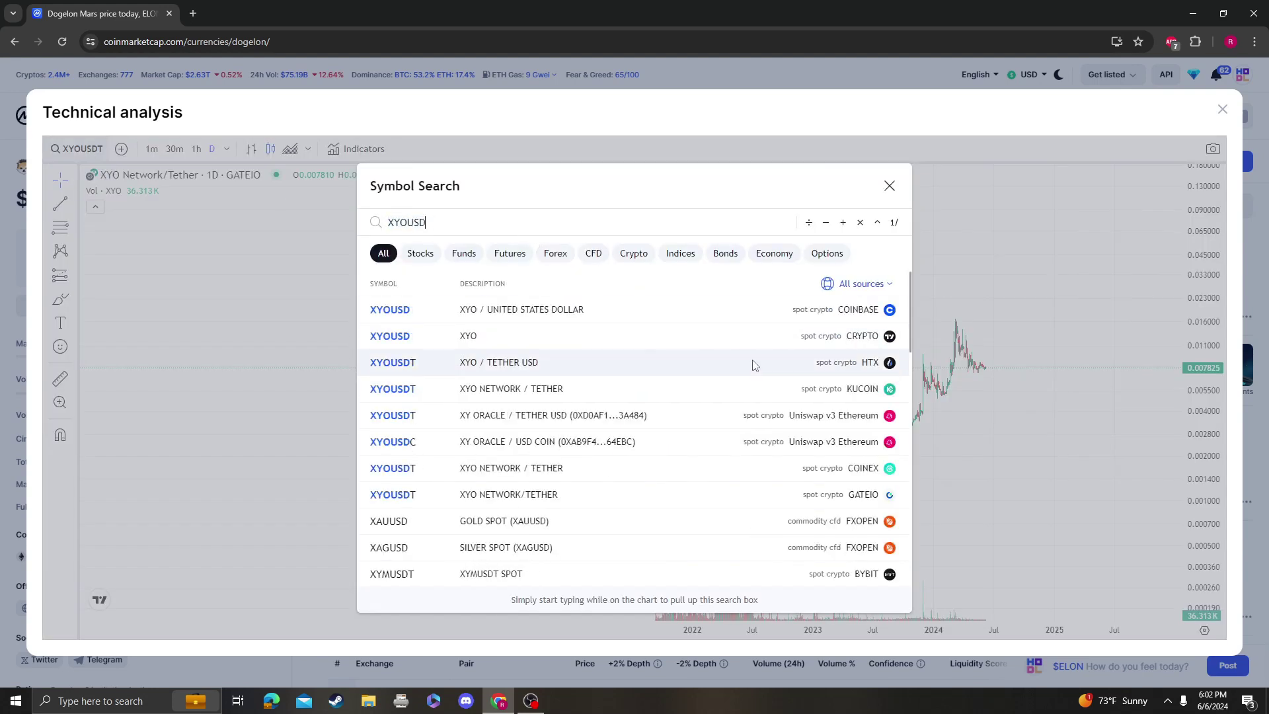
pyautogui.click(803, 314)
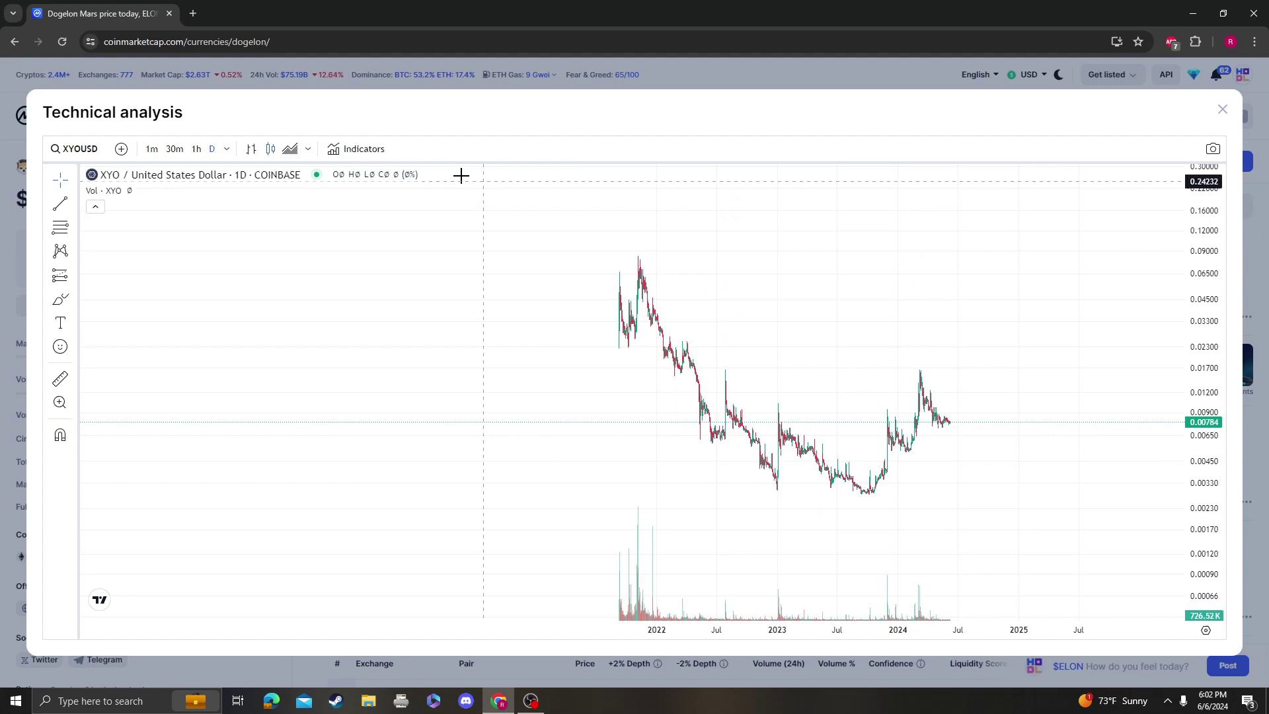
# Step: Add the Relative Strength Index and Stochastic RSI indicators to the XYOUSD chart
pyautogui.click(337, 149)
pyautogui.write('rsi')
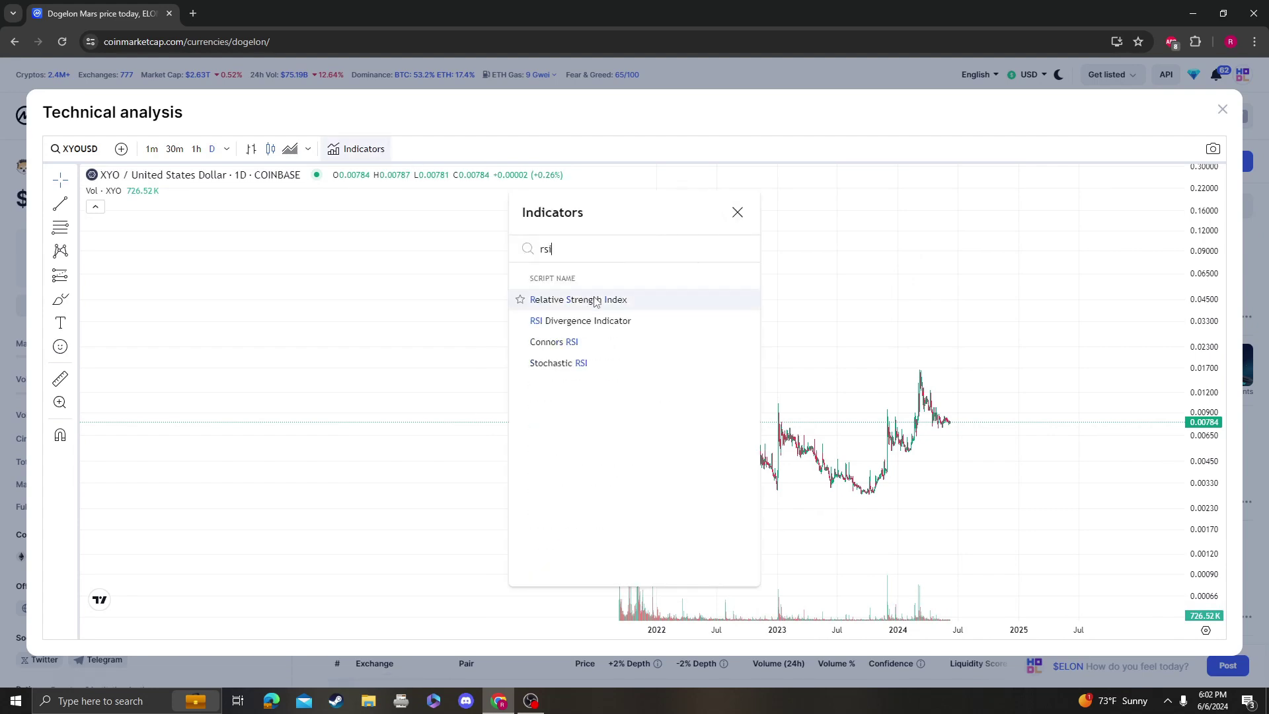
pyautogui.click(578, 300)
pyautogui.click(626, 363)
pyautogui.press('Escape')
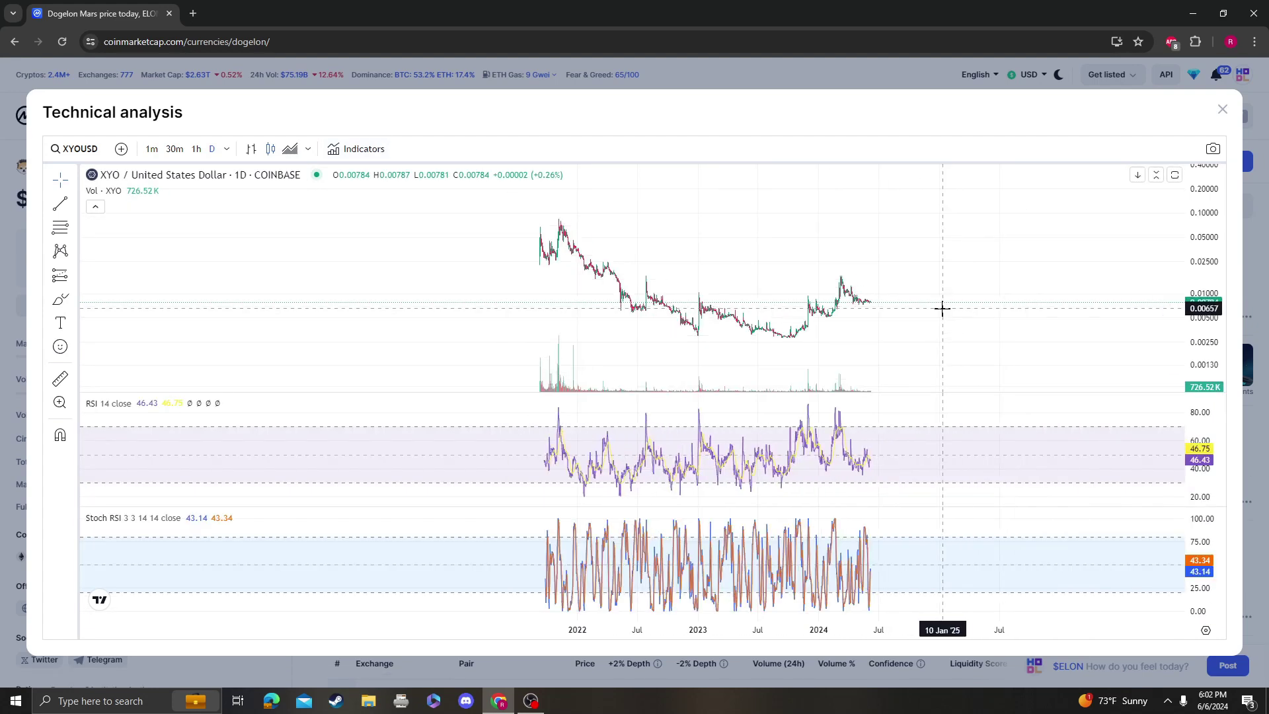
# Step: Draw a Fibonacci retracement spanning the XYOUSD price history, from about 0.08576 at the all-time peak to about 0.00275 at the low
pyautogui.scroll(1, 942, 308)
pyautogui.moveTo(113, 192)
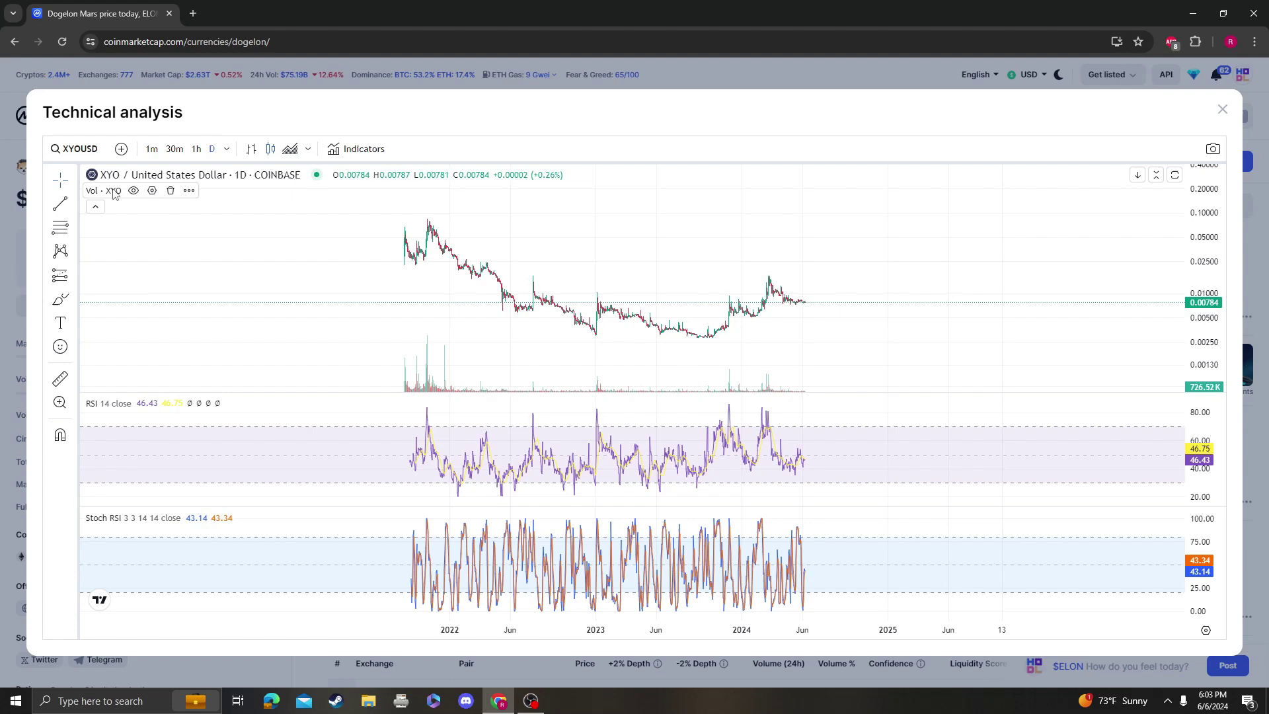
pyautogui.click(304, 218)
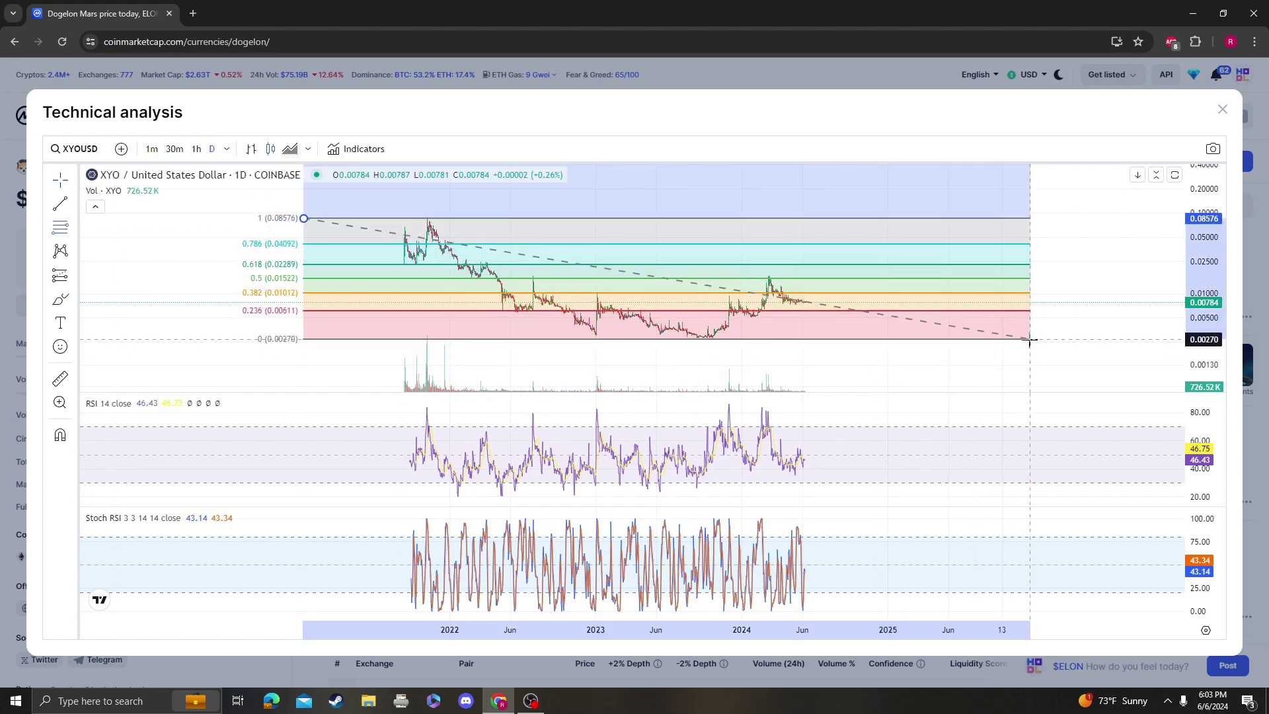
pyautogui.click(1029, 338)
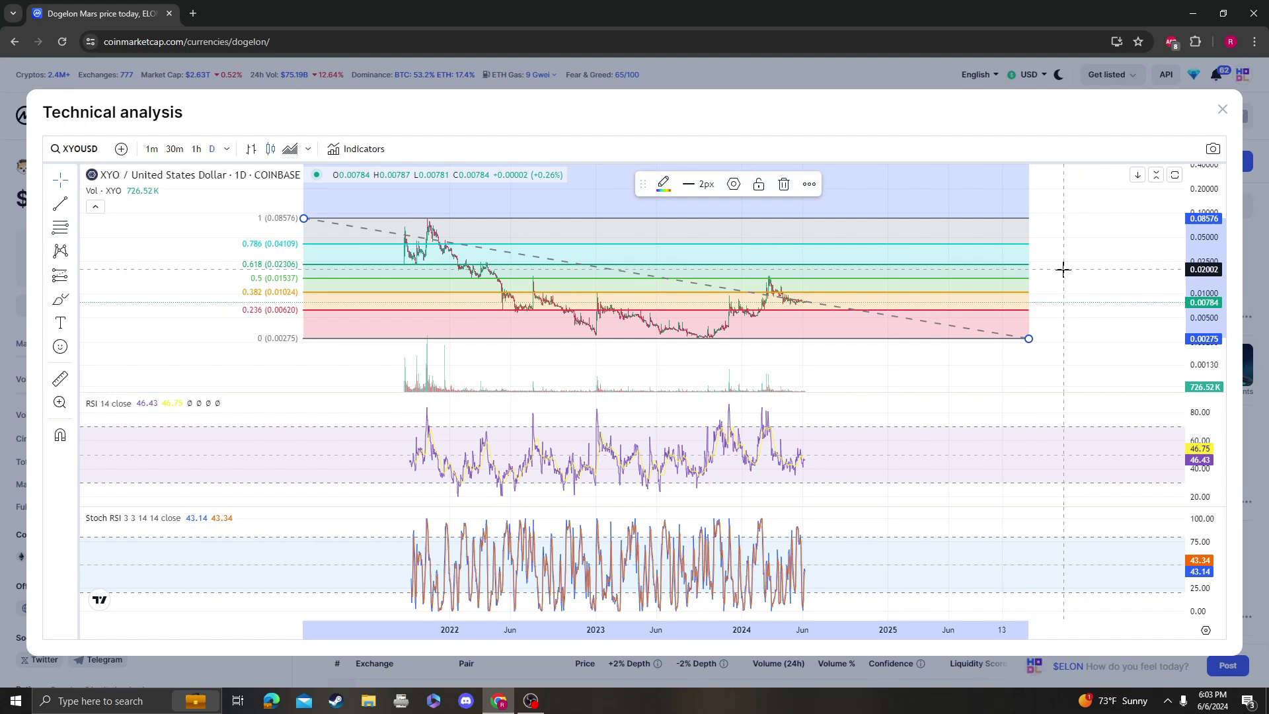
pyautogui.moveTo(1188, 294); pyautogui.dragTo(1195, 141)
pyautogui.moveTo(1127, 273)
pyautogui.mouseDown()
pyautogui.moveTo(1113, 201)
pyautogui.moveTo(1101, 211)
pyautogui.mouseUp()
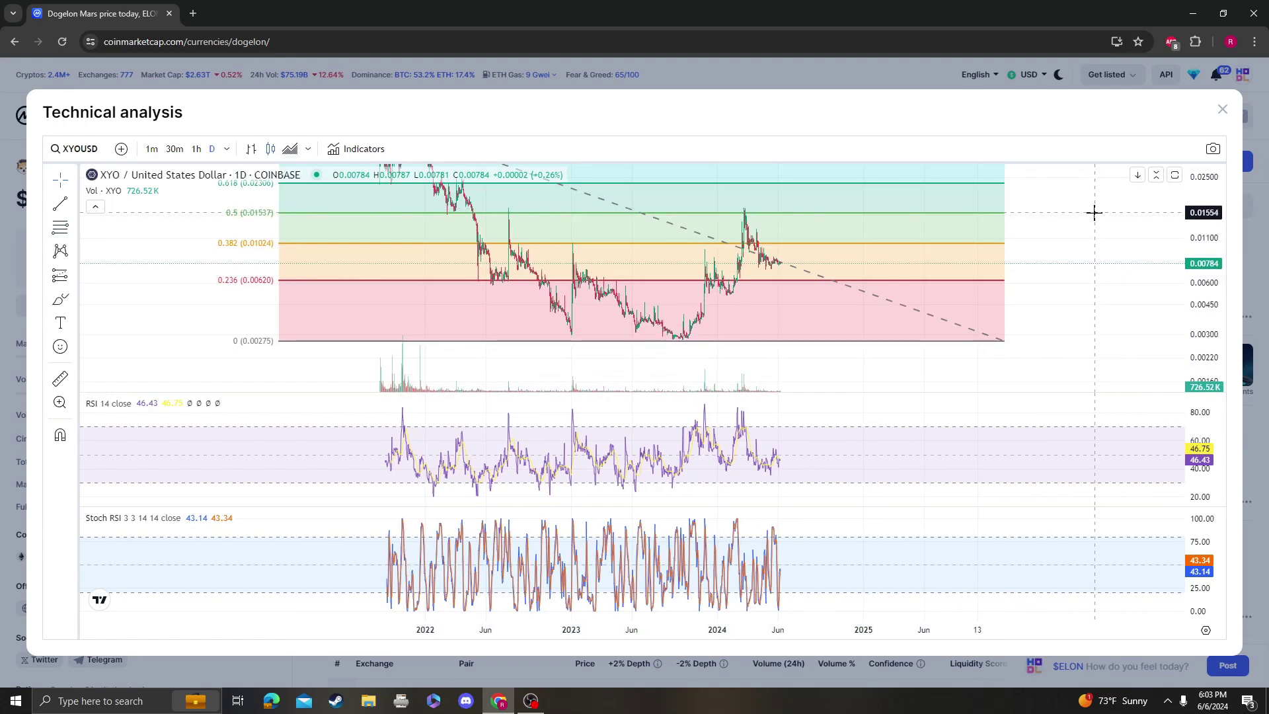
pyautogui.moveTo(1073, 253); pyautogui.dragTo(1025, 284)
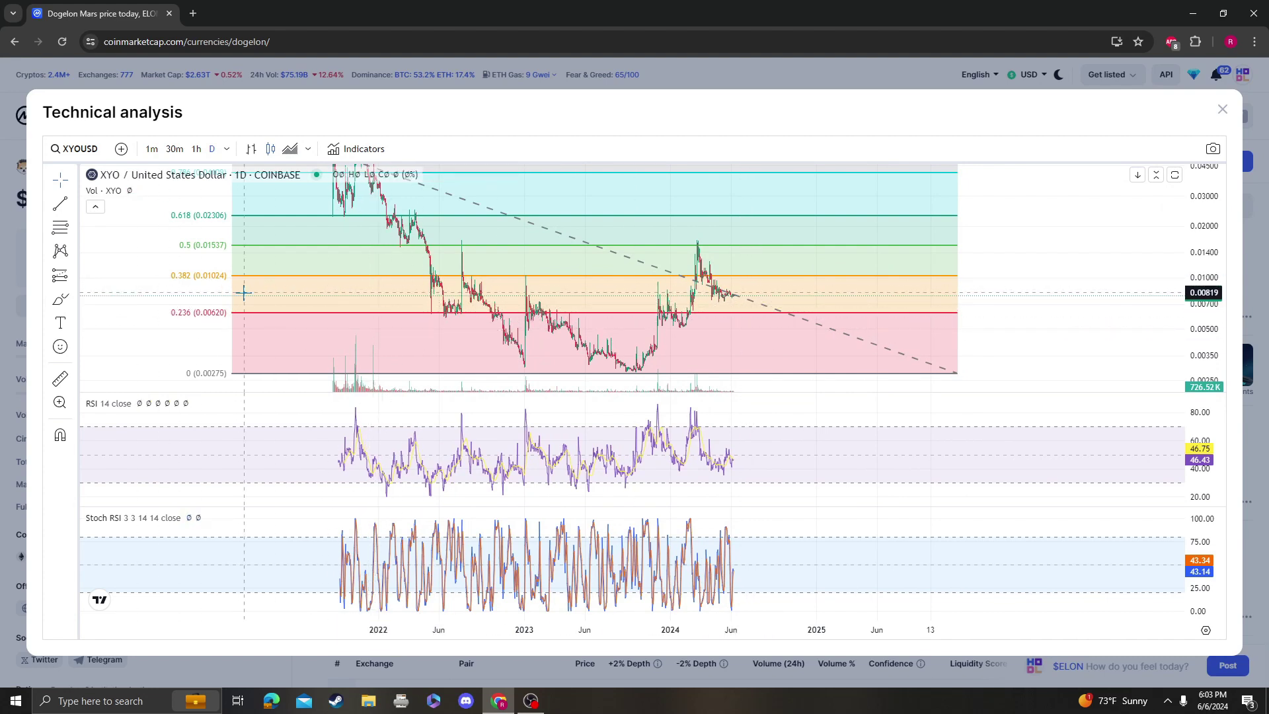
# Step: Measure the drop from the current price to the 0.236 Fibonacci level
pyautogui.click(61, 378)
pyautogui.moveTo(804, 295); pyautogui.dragTo(747, 314)
pyautogui.click(750, 315)
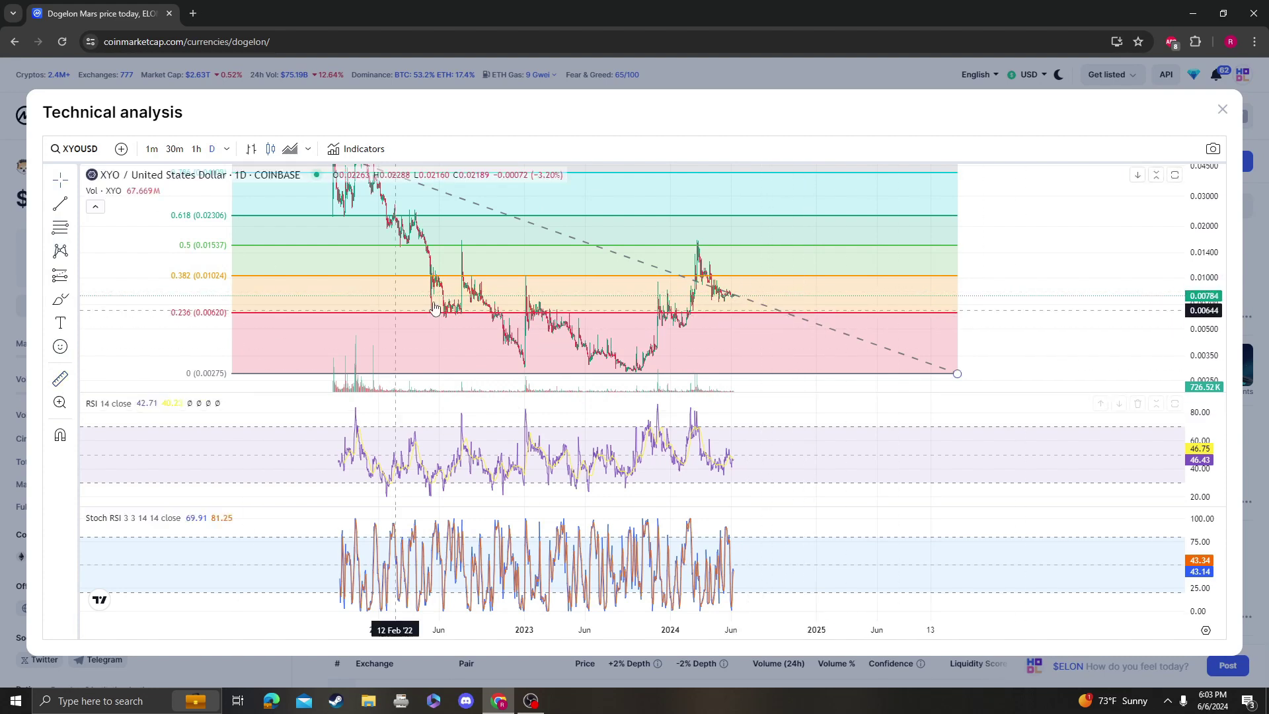
# Step: Brush a sideways price path that ends in a steep rise from the latest candle, and delete that stroke
pyautogui.click(60, 298)
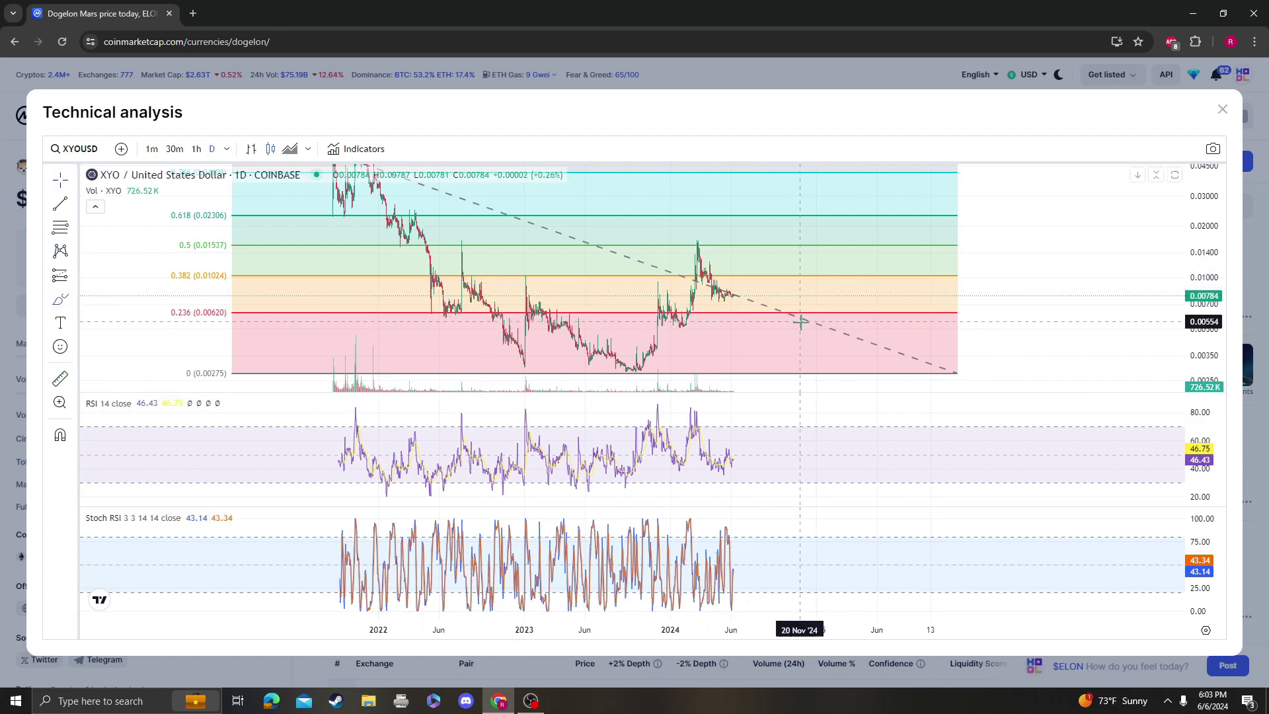
pyautogui.moveTo(731, 294)
pyautogui.mouseDown()
pyautogui.moveTo(749, 313)
pyautogui.moveTo(873, 247)
pyautogui.moveTo(876, 207)
pyautogui.mouseUp()
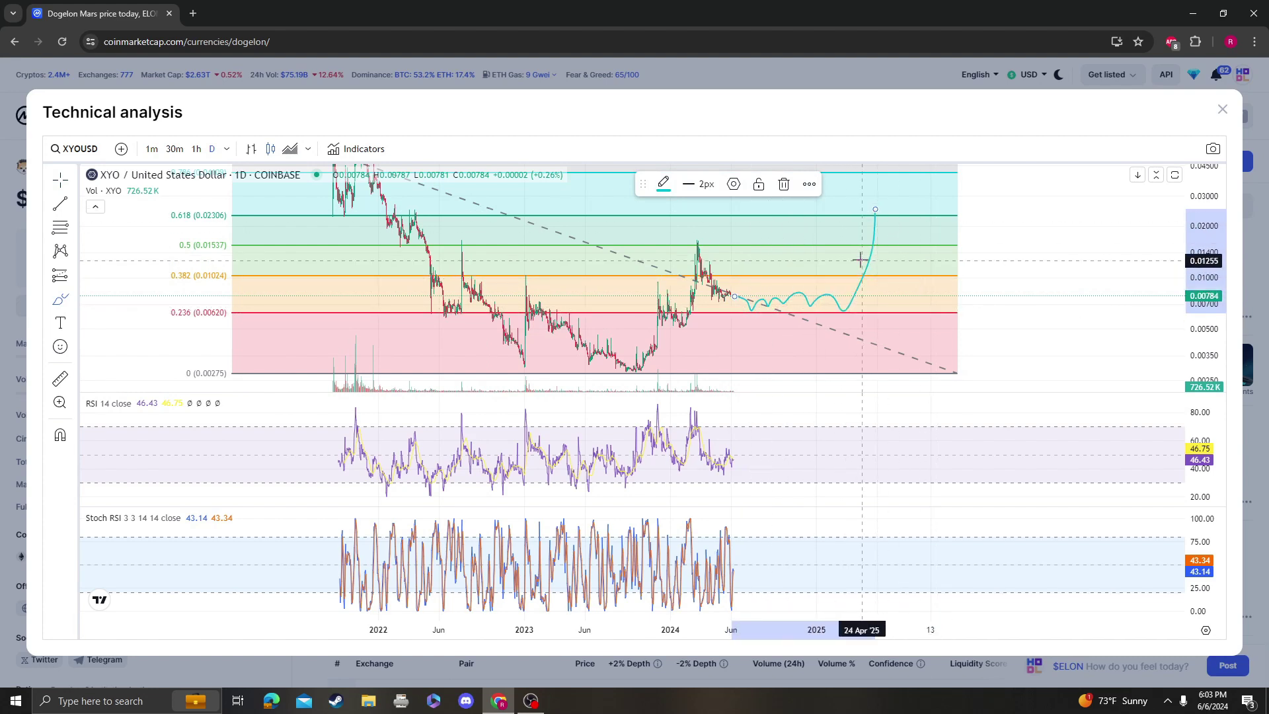
pyautogui.press('Delete')
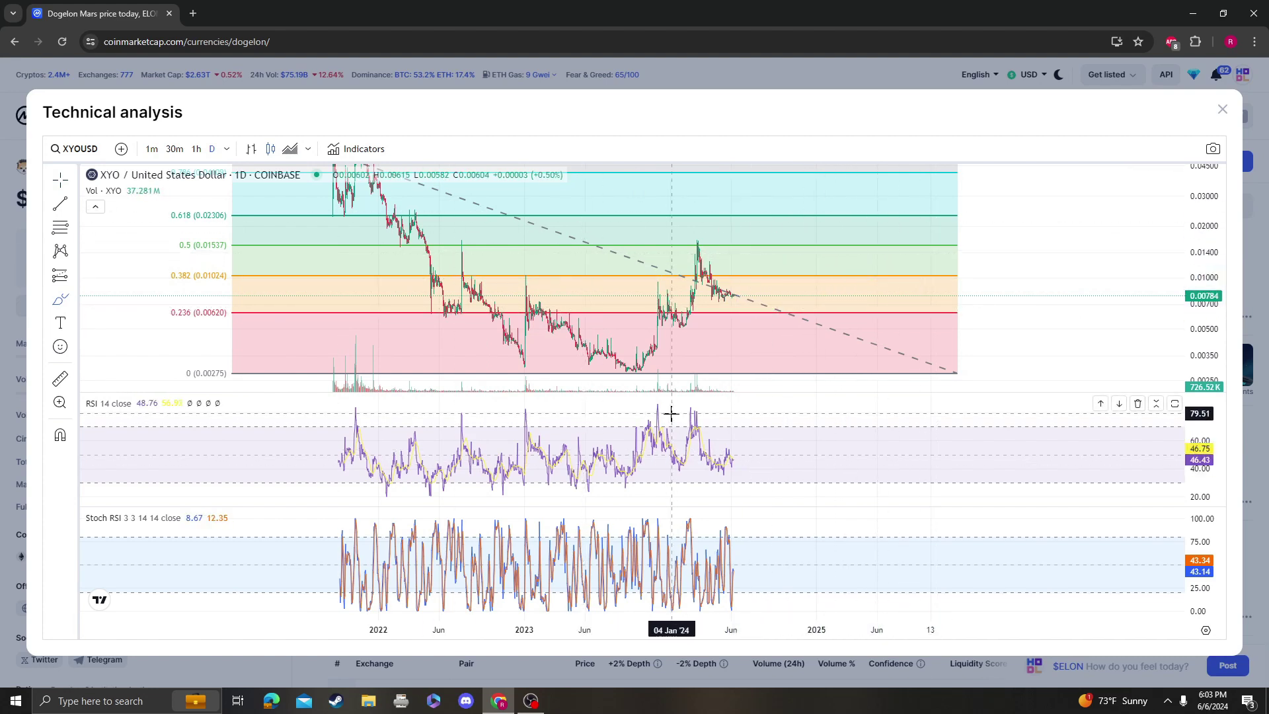
# Step: Brush circles around the two recent RSI peaks, a rising line across the matching price highs, and an upward curve from the latest RSI value
pyautogui.moveTo(650, 403); pyautogui.dragTo(698, 403)
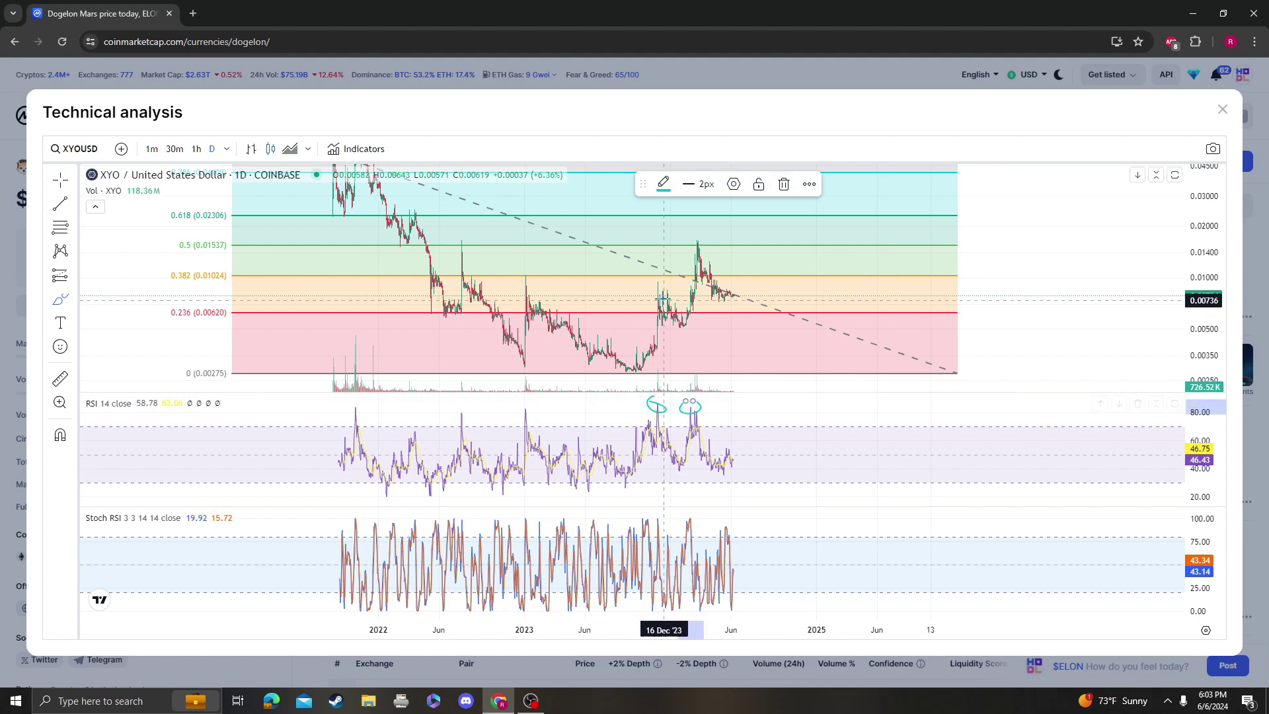
pyautogui.moveTo(643, 292); pyautogui.dragTo(737, 196)
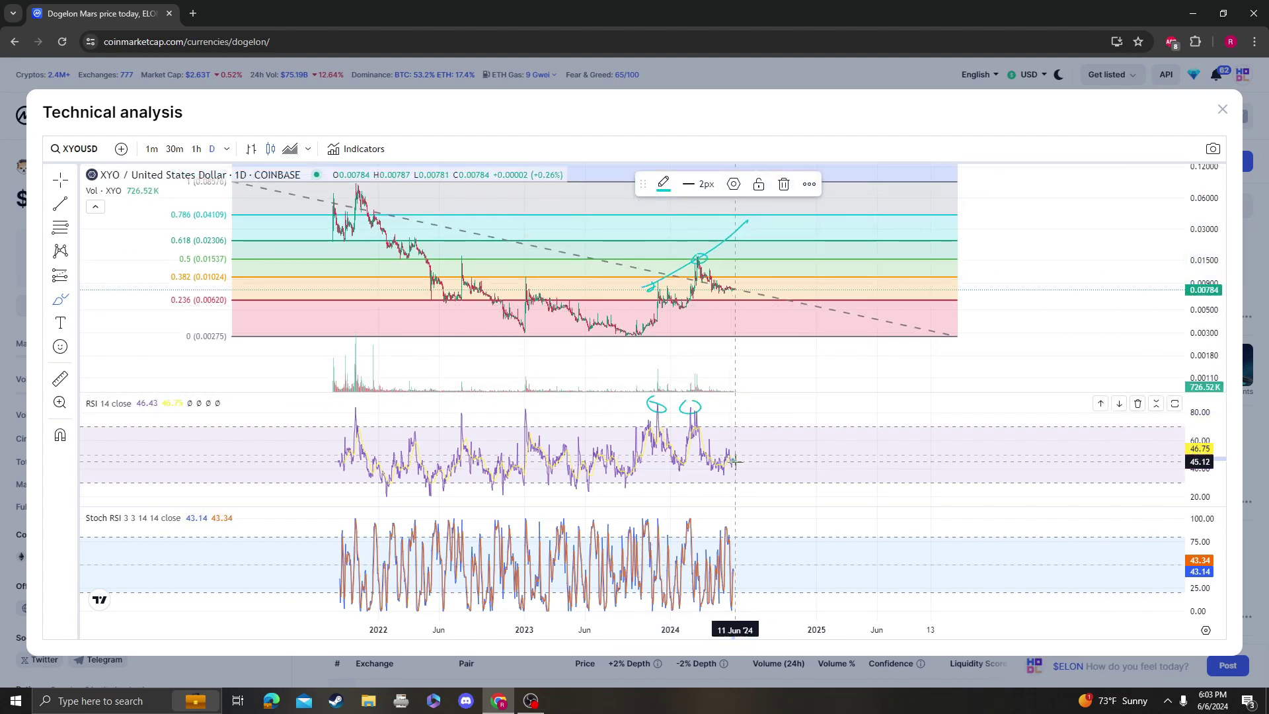
pyautogui.moveTo(733, 458); pyautogui.dragTo(754, 416)
# Step: Brush projected price rises to the 0.618 and 0.786 Fibonacci levels, circling both level labels and the target points
pyautogui.moveTo(733, 289)
pyautogui.mouseDown()
pyautogui.moveTo(759, 265)
pyautogui.moveTo(758, 239)
pyautogui.moveTo(157, 234)
pyautogui.moveTo(172, 205)
pyautogui.moveTo(230, 198)
pyautogui.mouseUp()
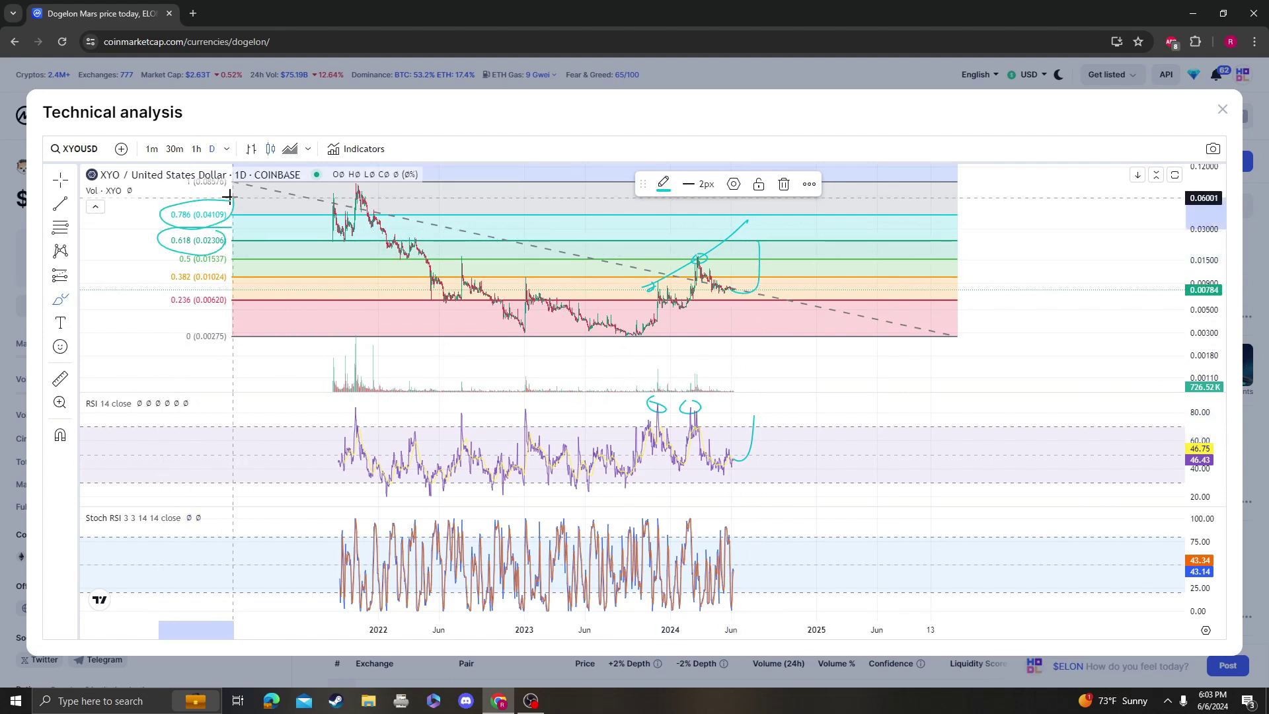
pyautogui.moveTo(724, 290); pyautogui.dragTo(738, 297)
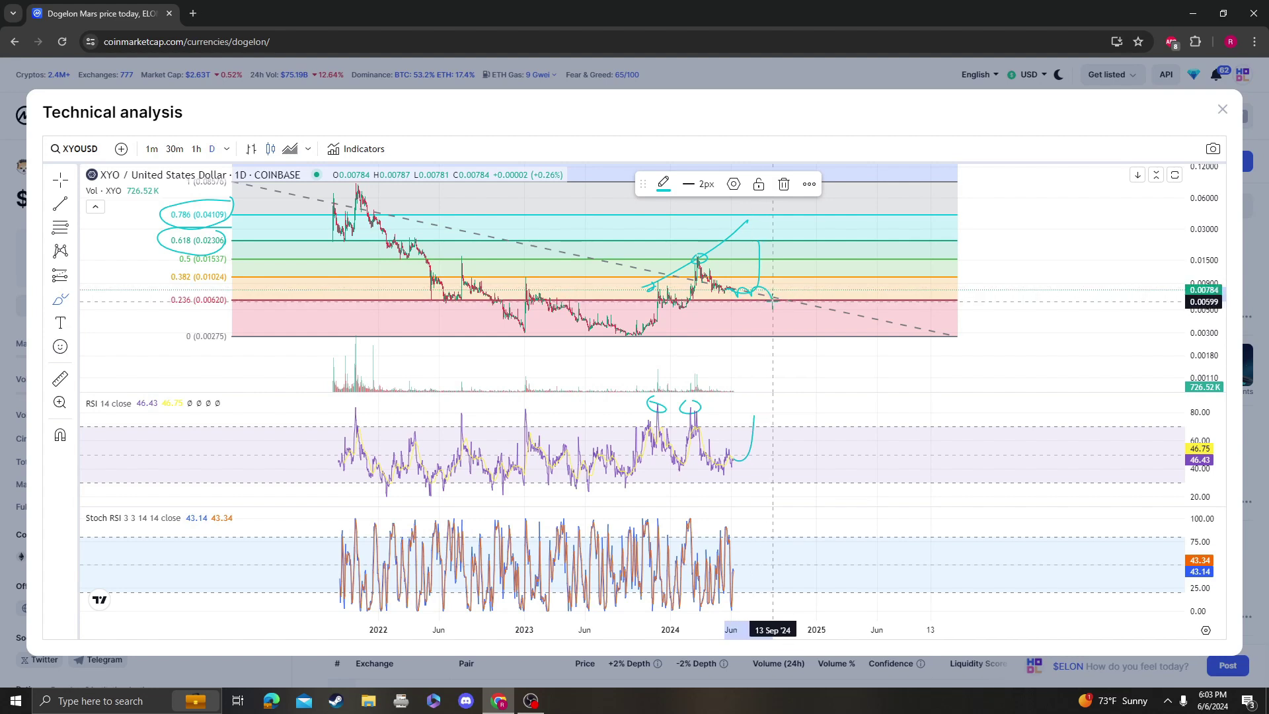
pyautogui.moveTo(782, 263)
pyautogui.mouseDown()
pyautogui.moveTo(780, 226)
pyautogui.moveTo(747, 246)
pyautogui.moveTo(776, 209)
pyautogui.mouseUp()
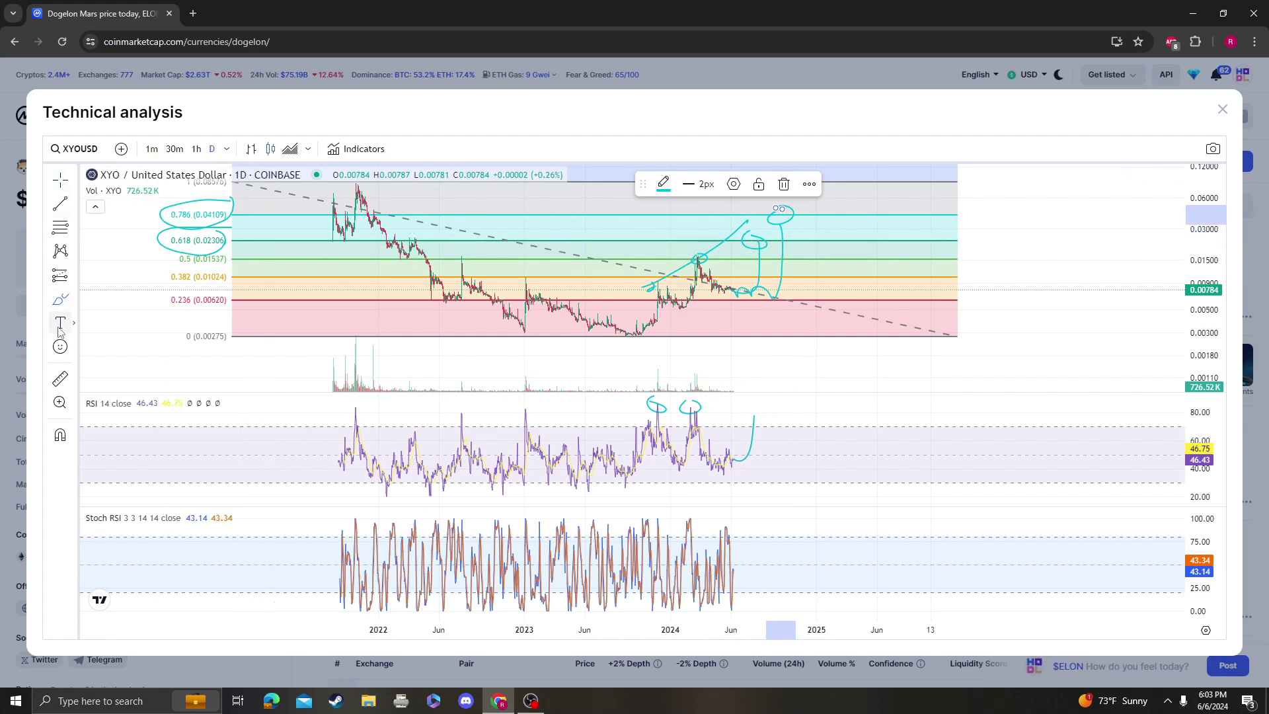
# Step: Measure the potential gain from about the current price up to the 0.618 Fibonacci level
pyautogui.click(60, 379)
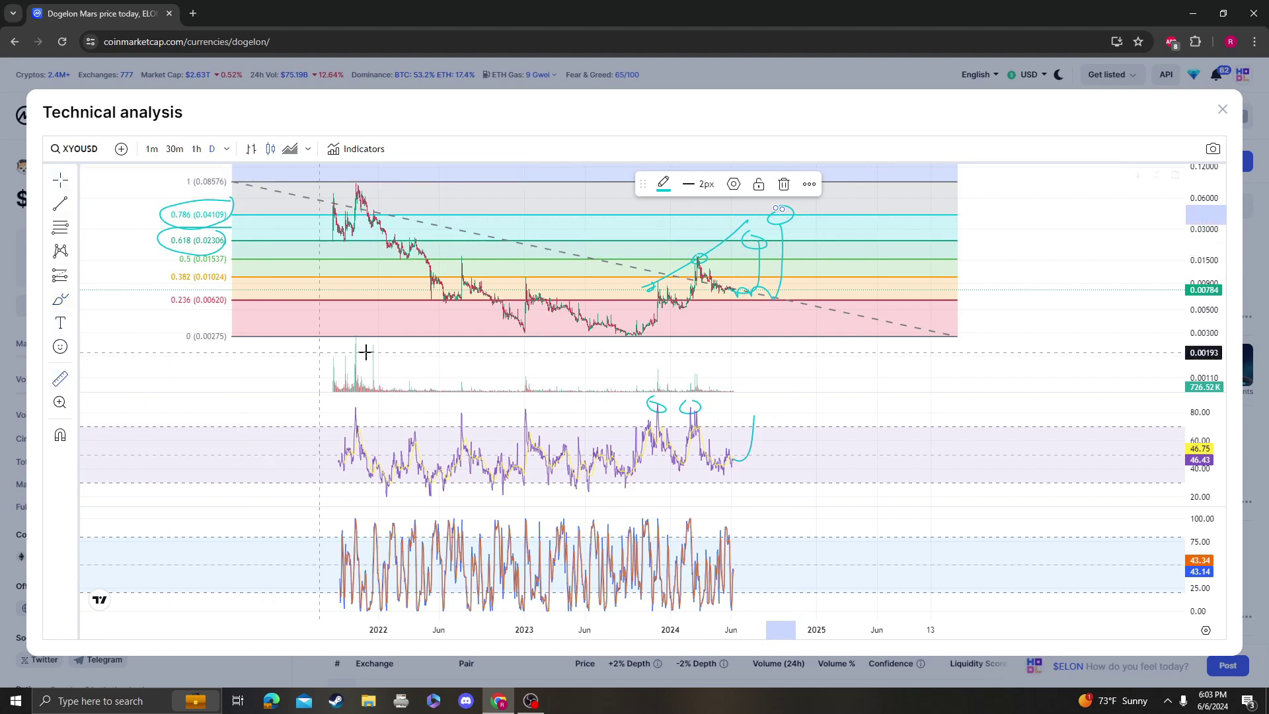
pyautogui.click(565, 291)
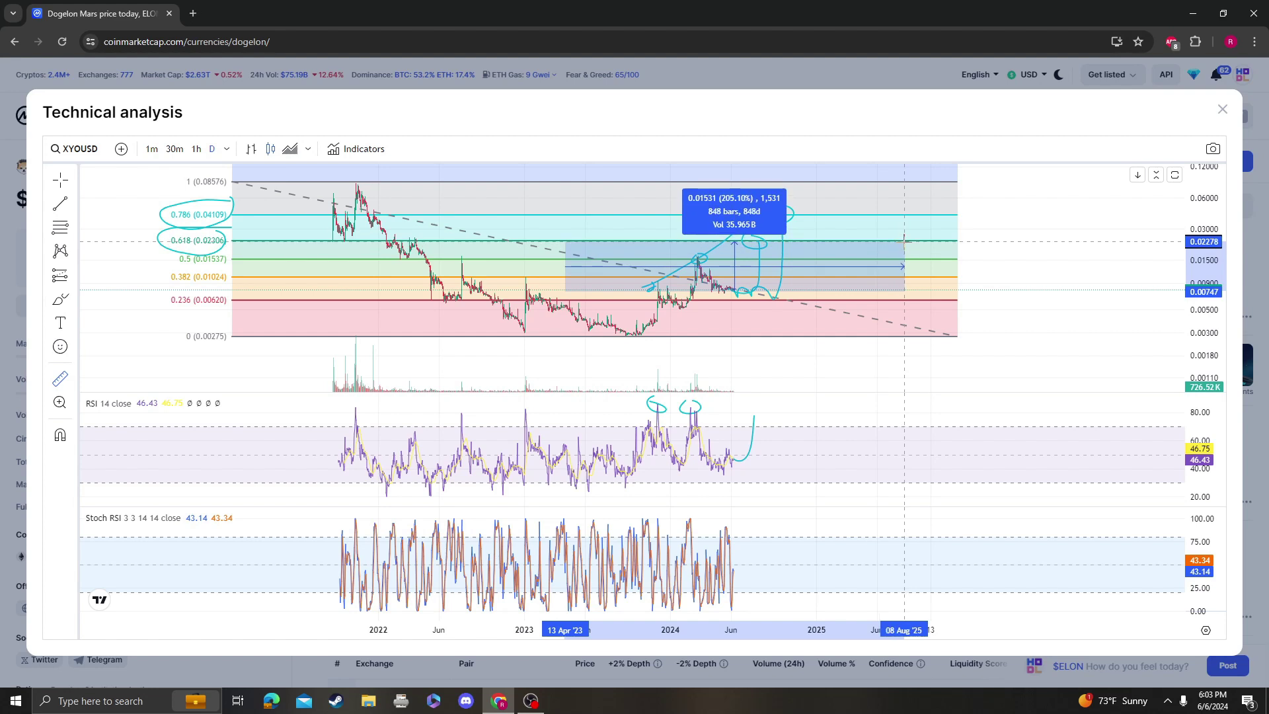
pyautogui.click(906, 232)
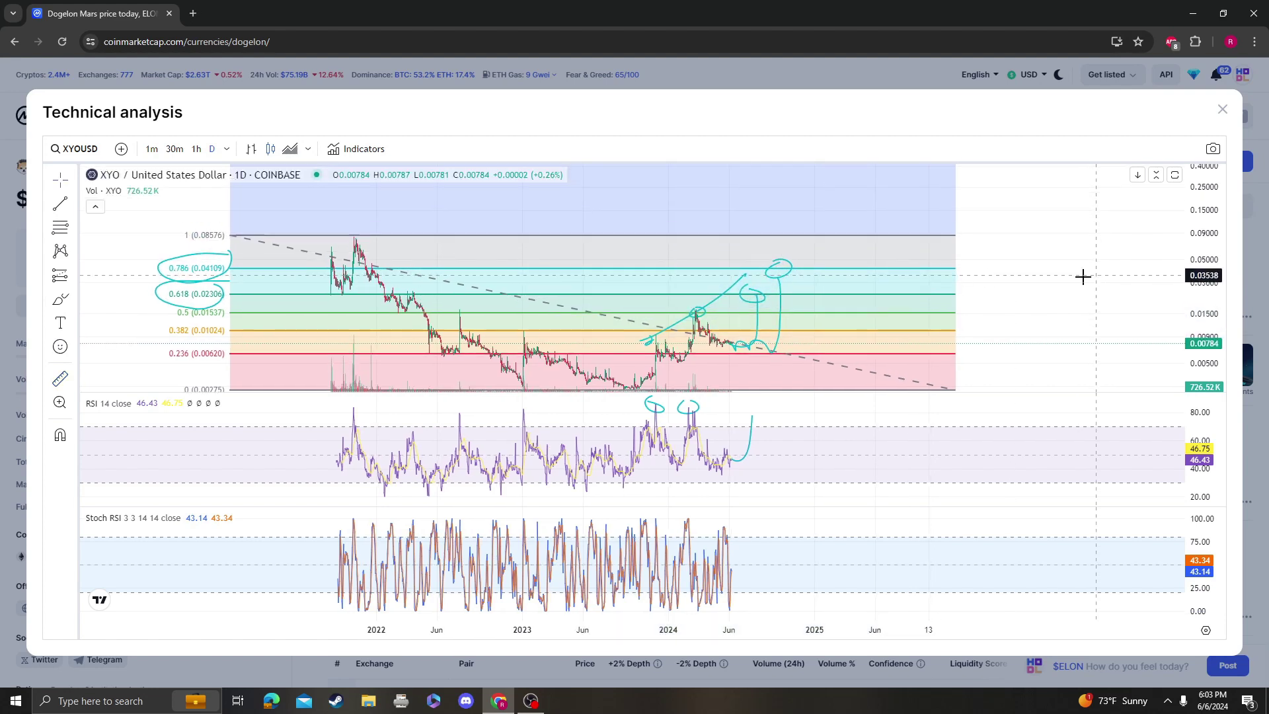
# Step: Measure the potential gain from about the current price up to the 1.618 Fibonacci extension level
pyautogui.moveTo(1198, 227); pyautogui.dragTo(1197, 284)
pyautogui.moveTo(1078, 239); pyautogui.dragTo(1096, 282)
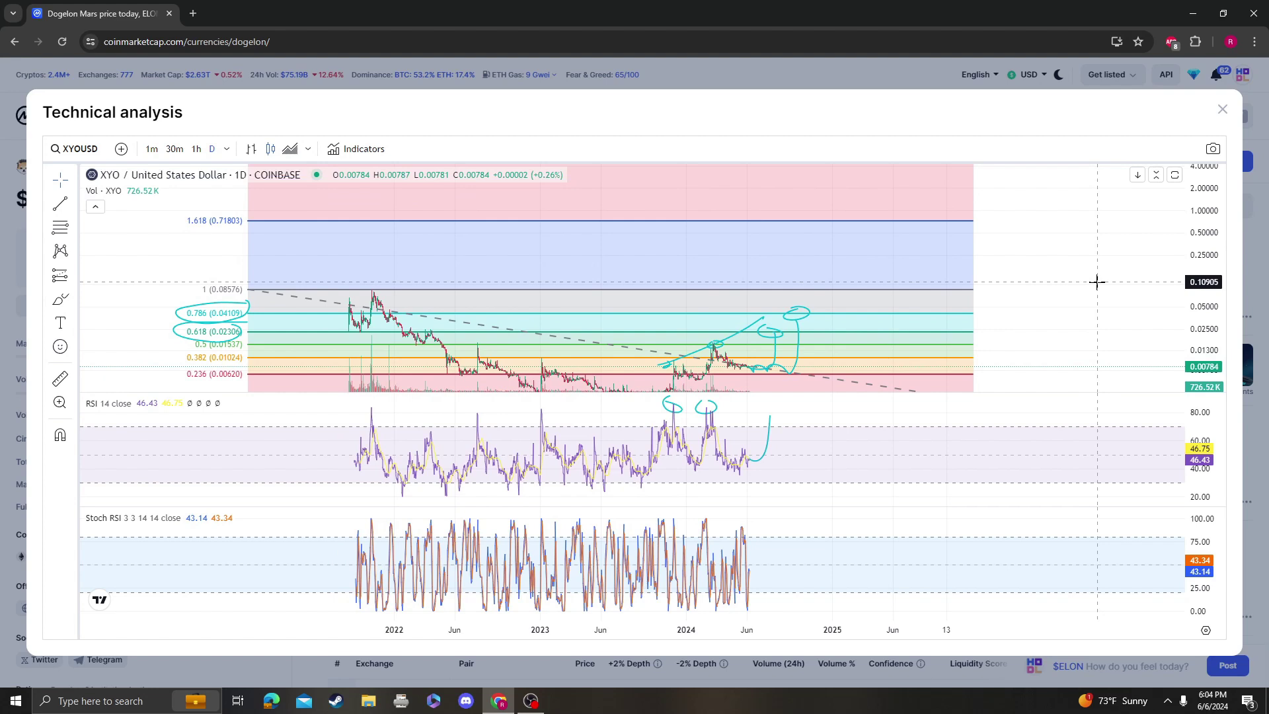
pyautogui.moveTo(1097, 282); pyautogui.dragTo(1080, 267)
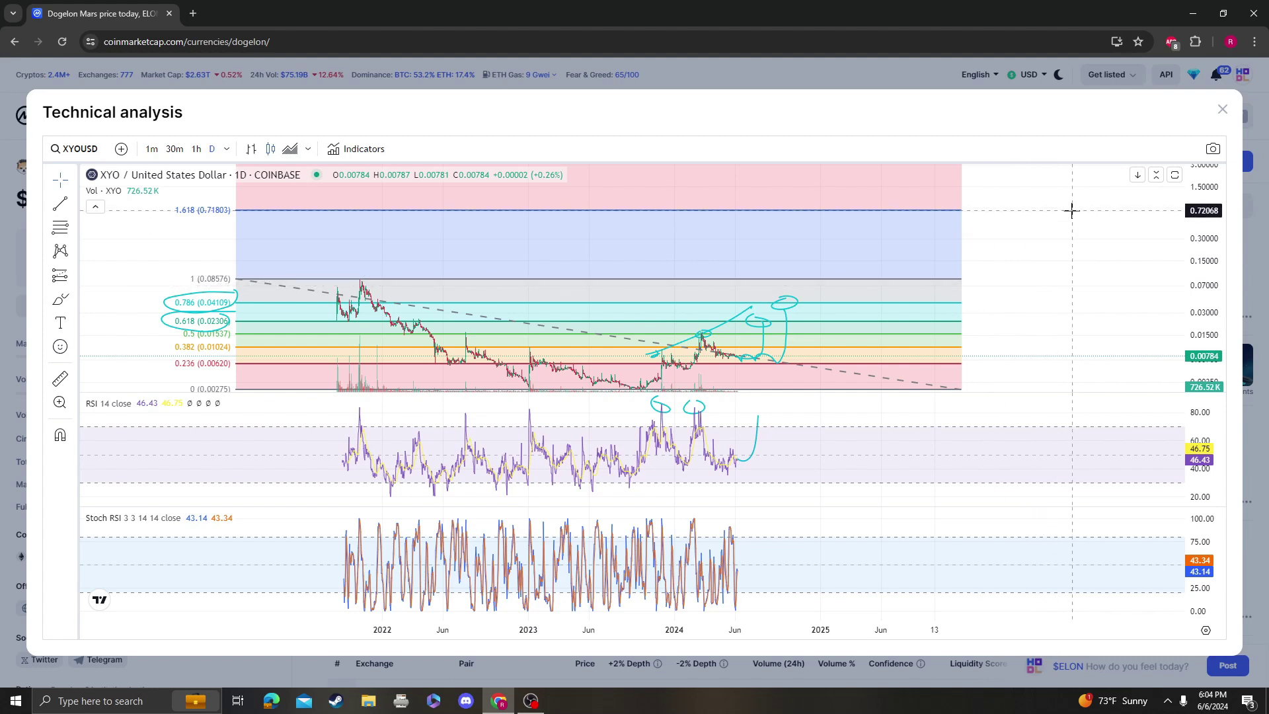
pyautogui.click(59, 378)
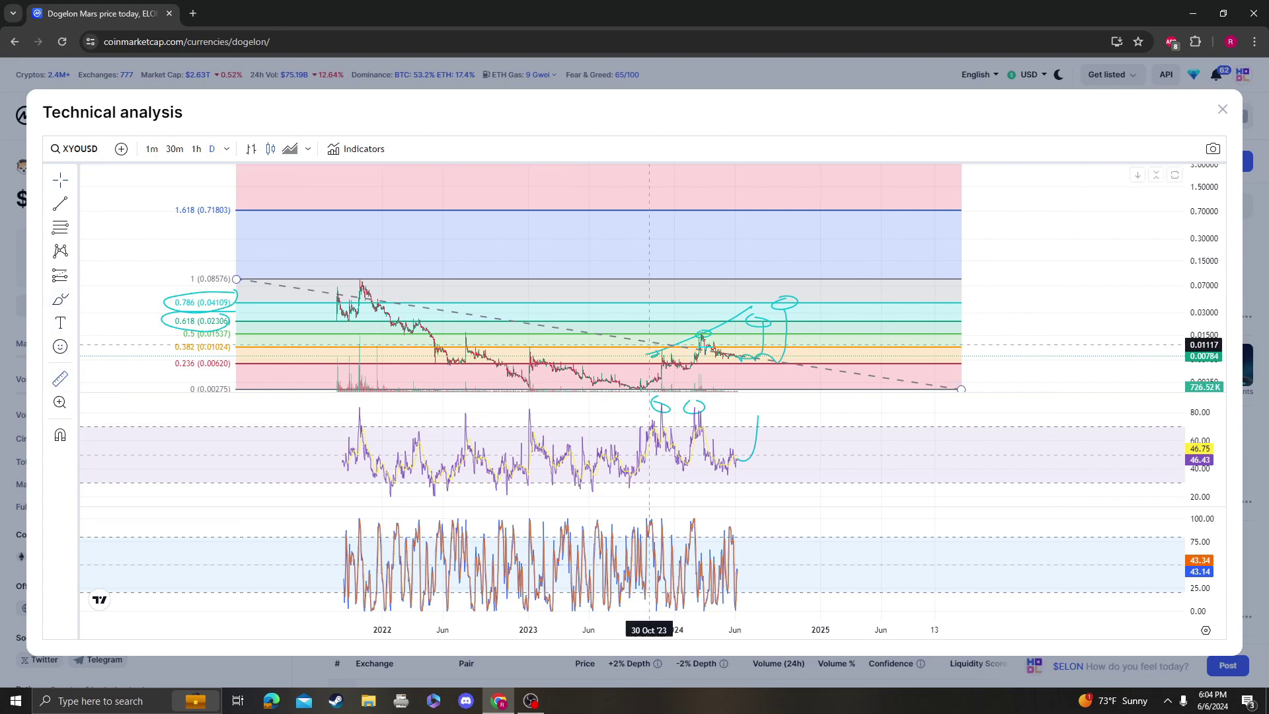
pyautogui.click(672, 356)
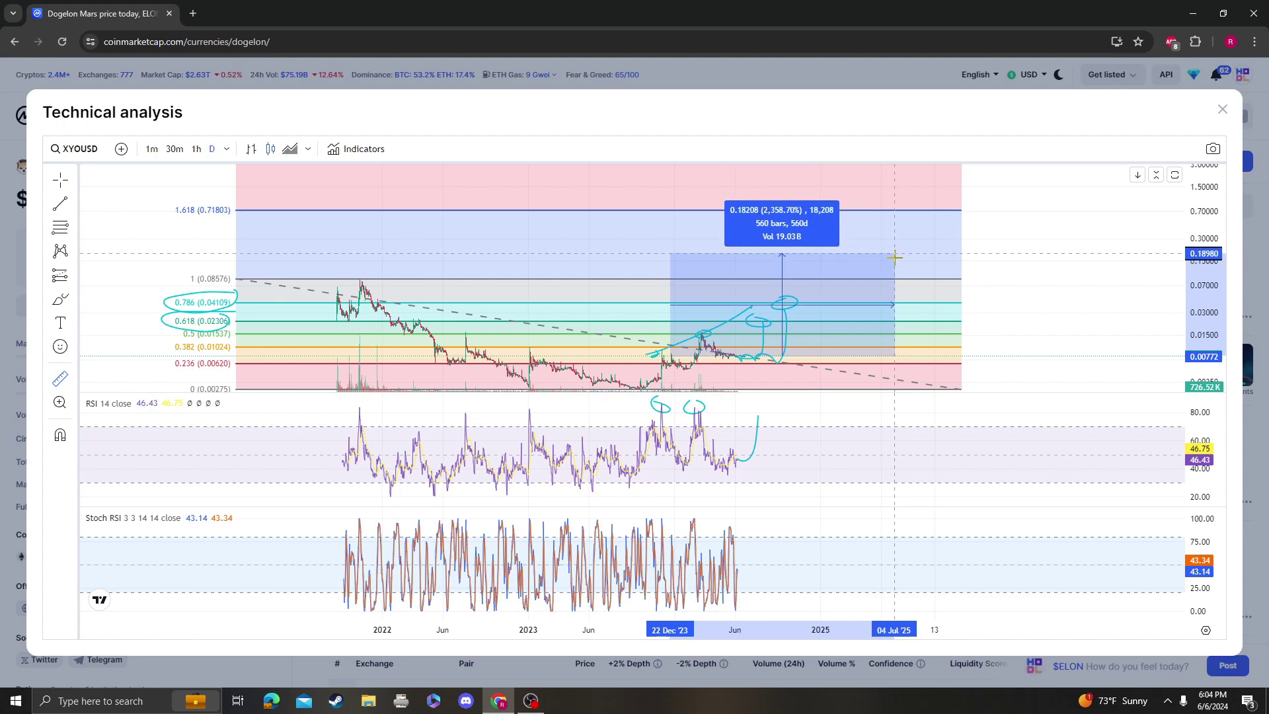
pyautogui.click(905, 211)
# Step: Close the technical analysis chart, open the XYO coin page from the recent searches and highlight its market cap
pyautogui.click(1223, 109)
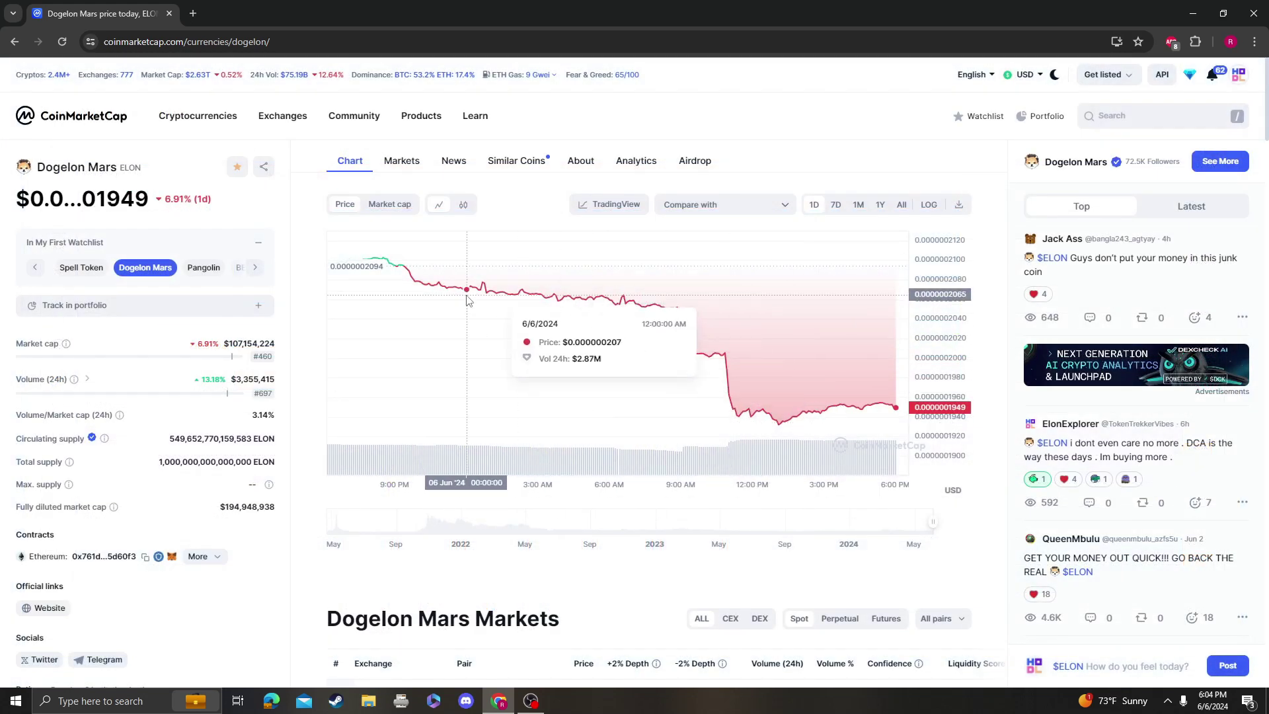
pyautogui.click(1114, 129)
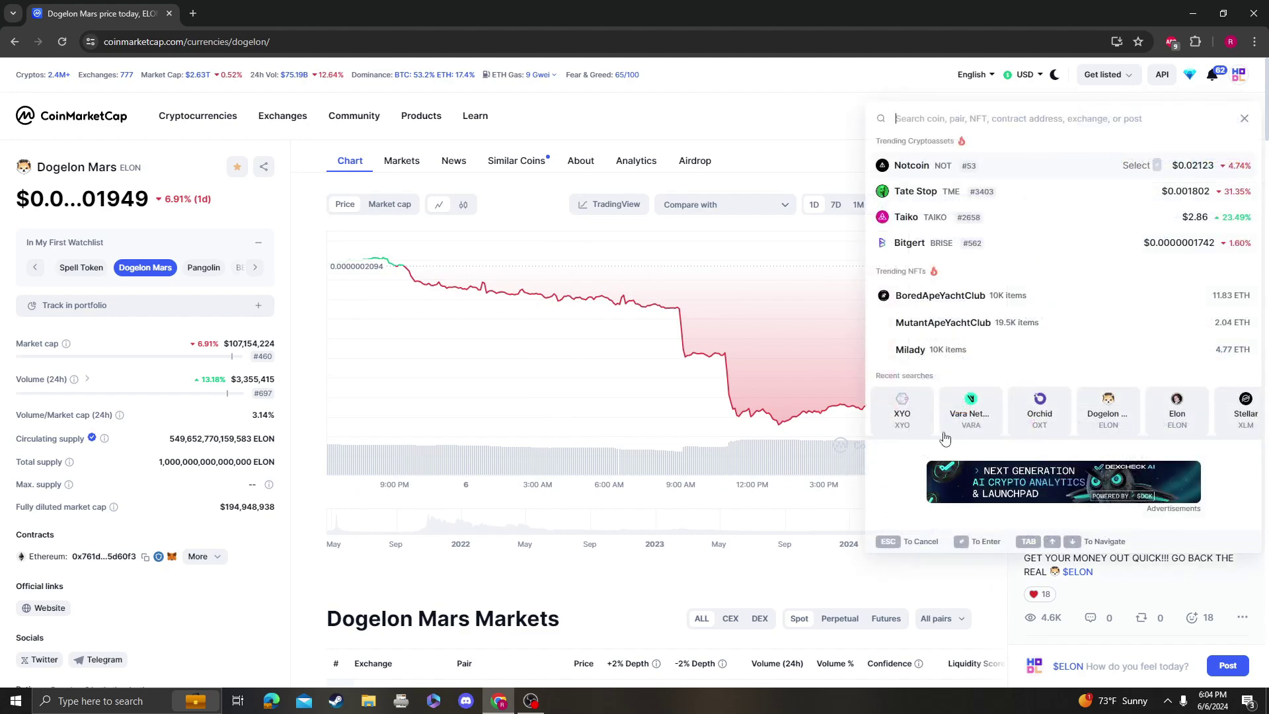
pyautogui.click(943, 429)
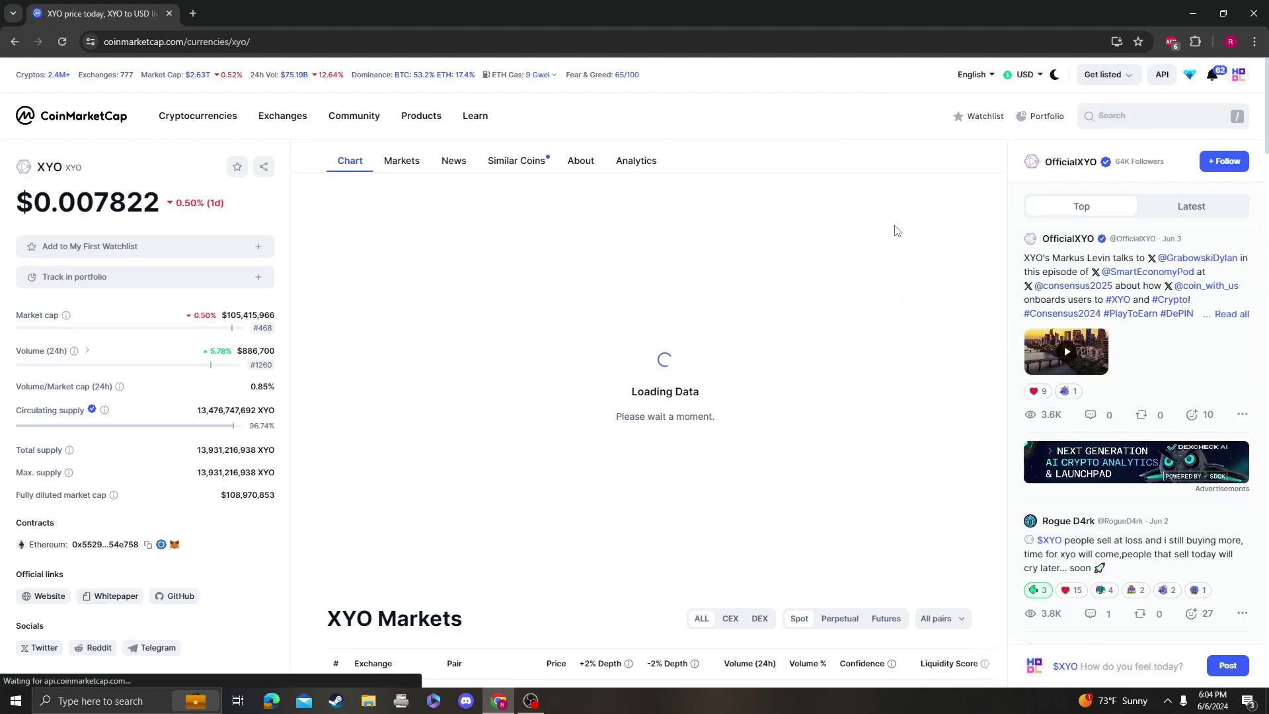
pyautogui.doubleClick(257, 314)
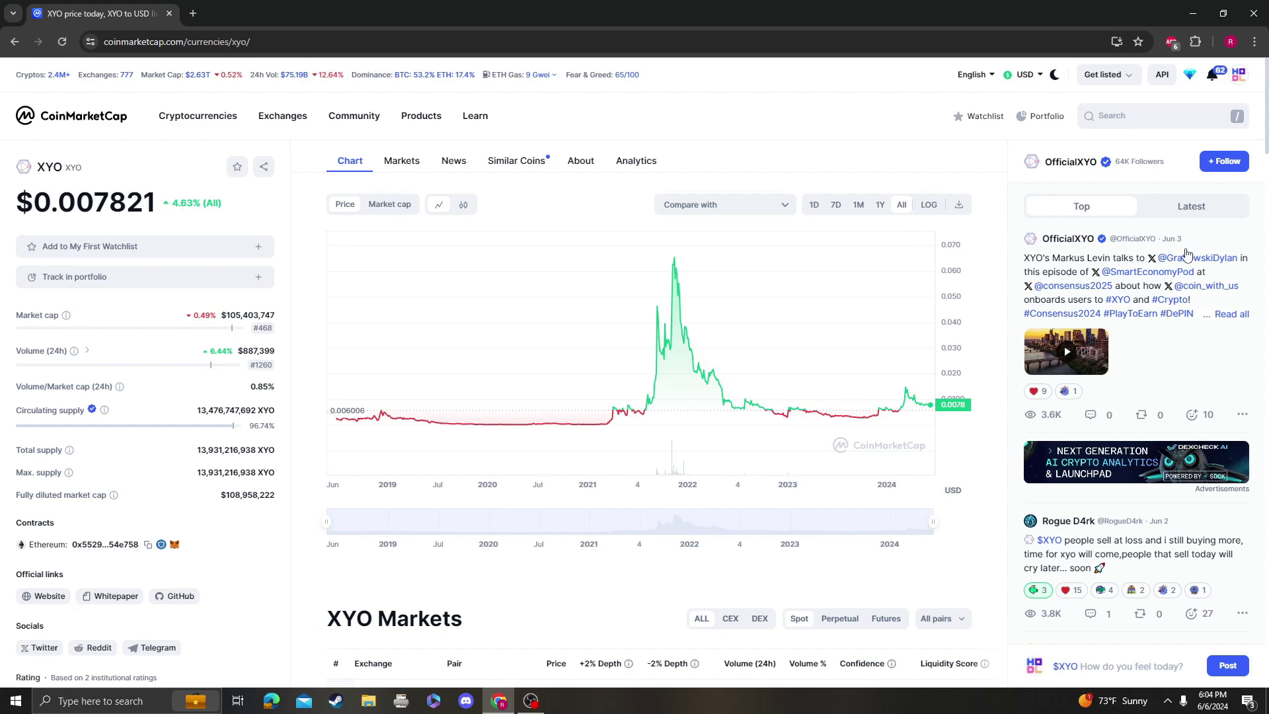
# Step: Open the OfficialXYO community profile from the XYO feed and read through its recent posts
pyautogui.scroll(-5, 1130, 297)
pyautogui.scroll(5, 1124, 429)
pyautogui.click(1068, 239)
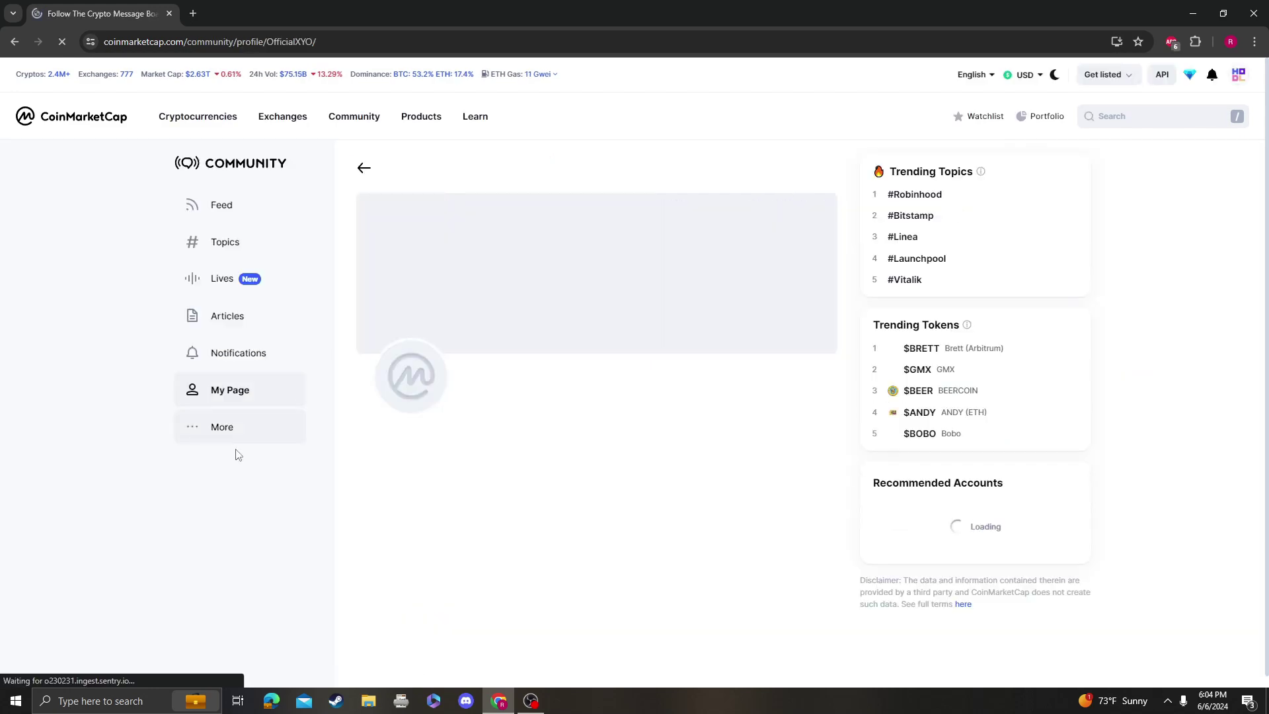
pyautogui.scroll(-4, 641, 438)
pyautogui.scroll(-3, 621, 295)
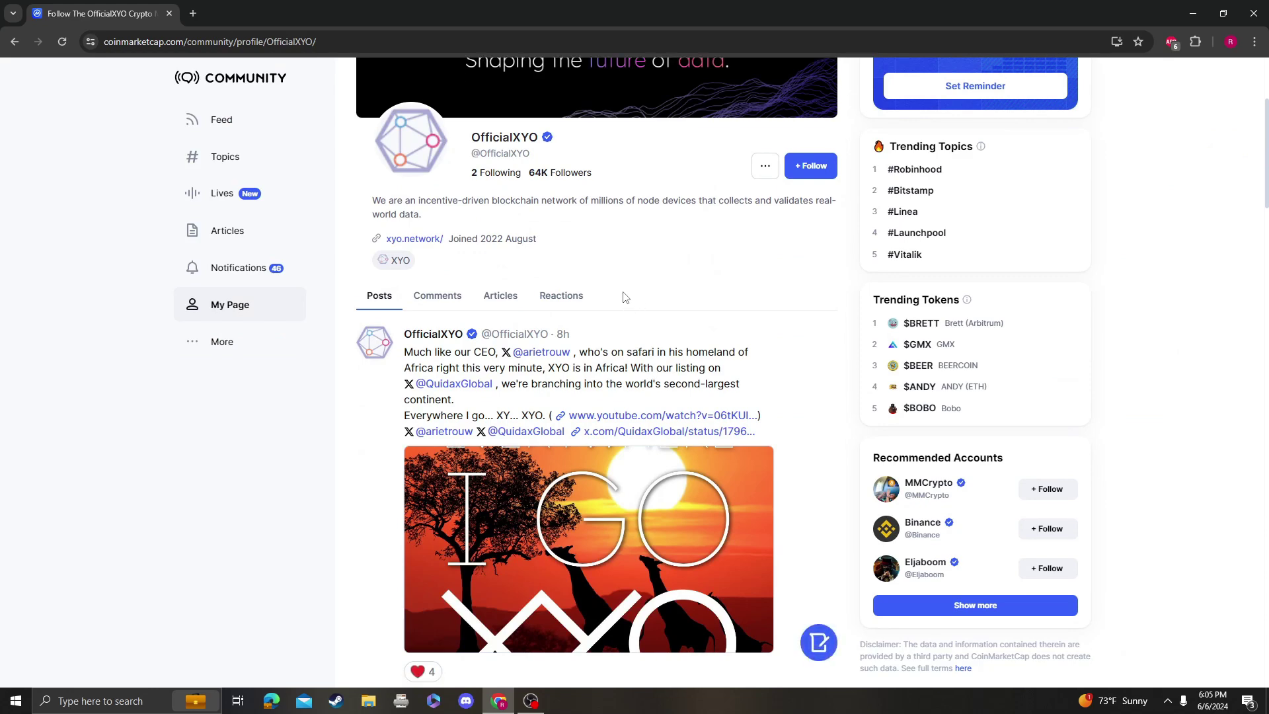
pyautogui.scroll(-8, 617, 265)
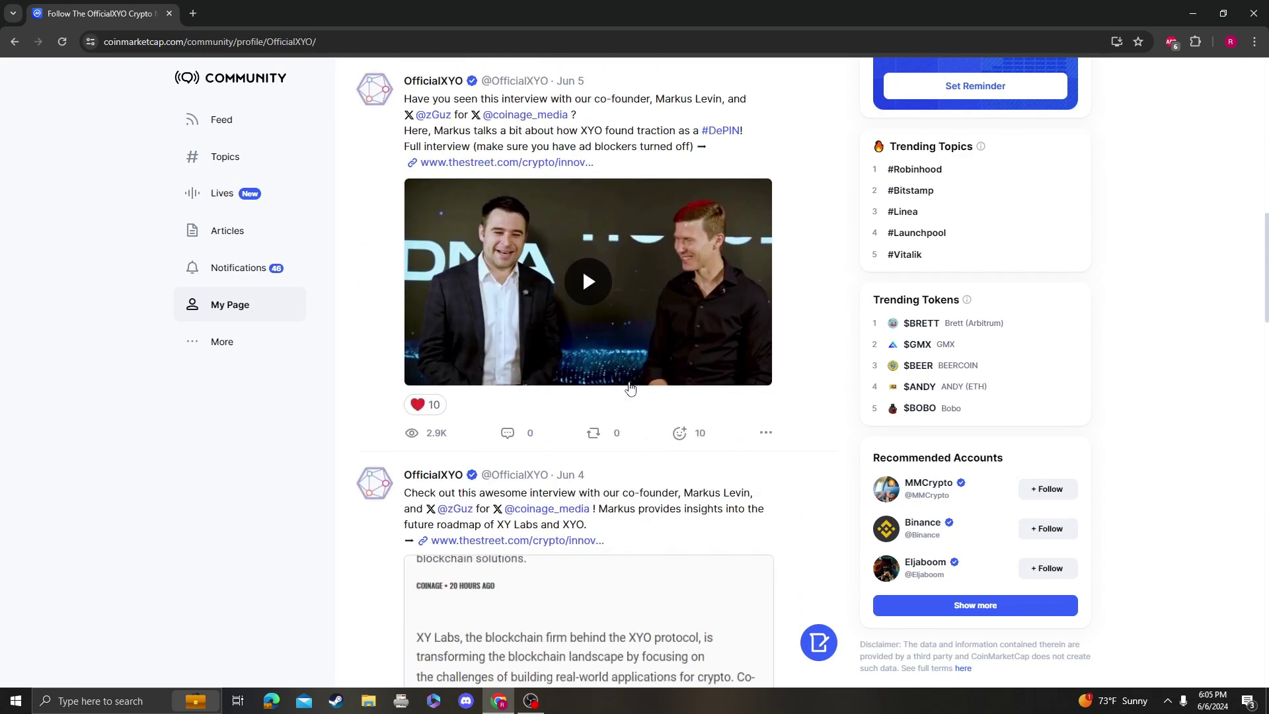
pyautogui.scroll(-5, 631, 395)
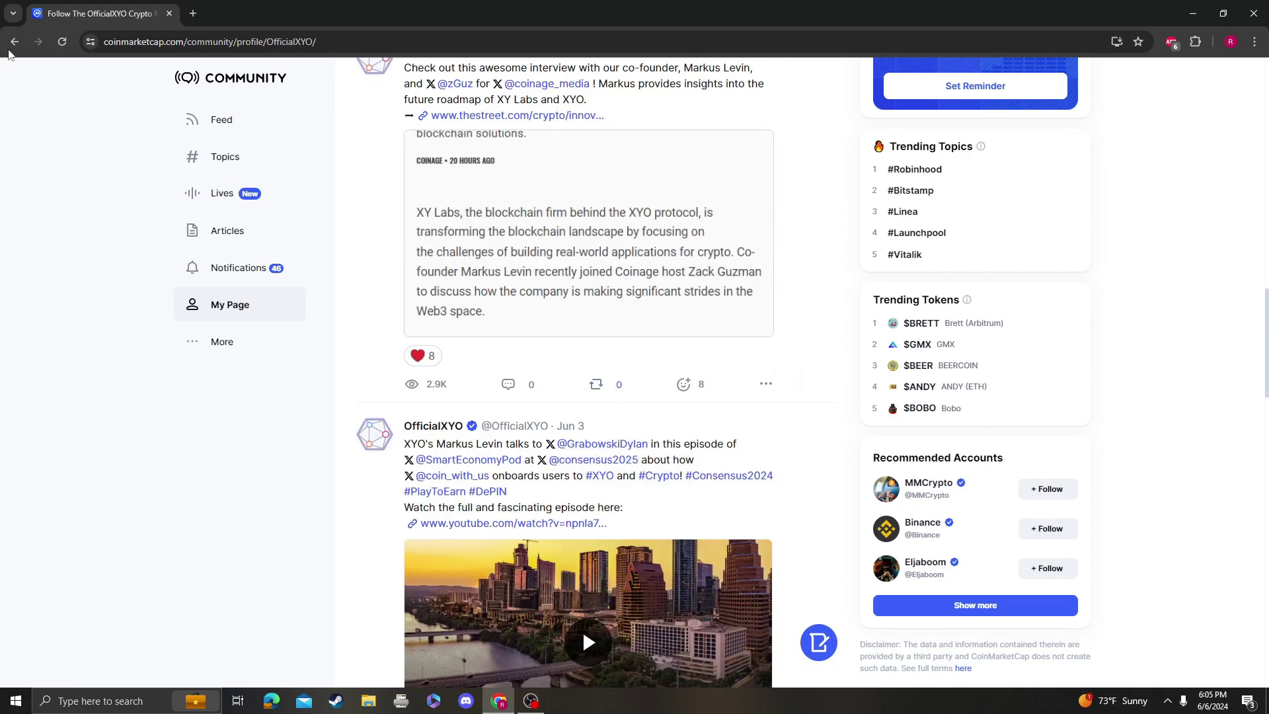
# Step: Return to the XYO coin page and set its price chart to the all-time range
pyautogui.click(14, 41)
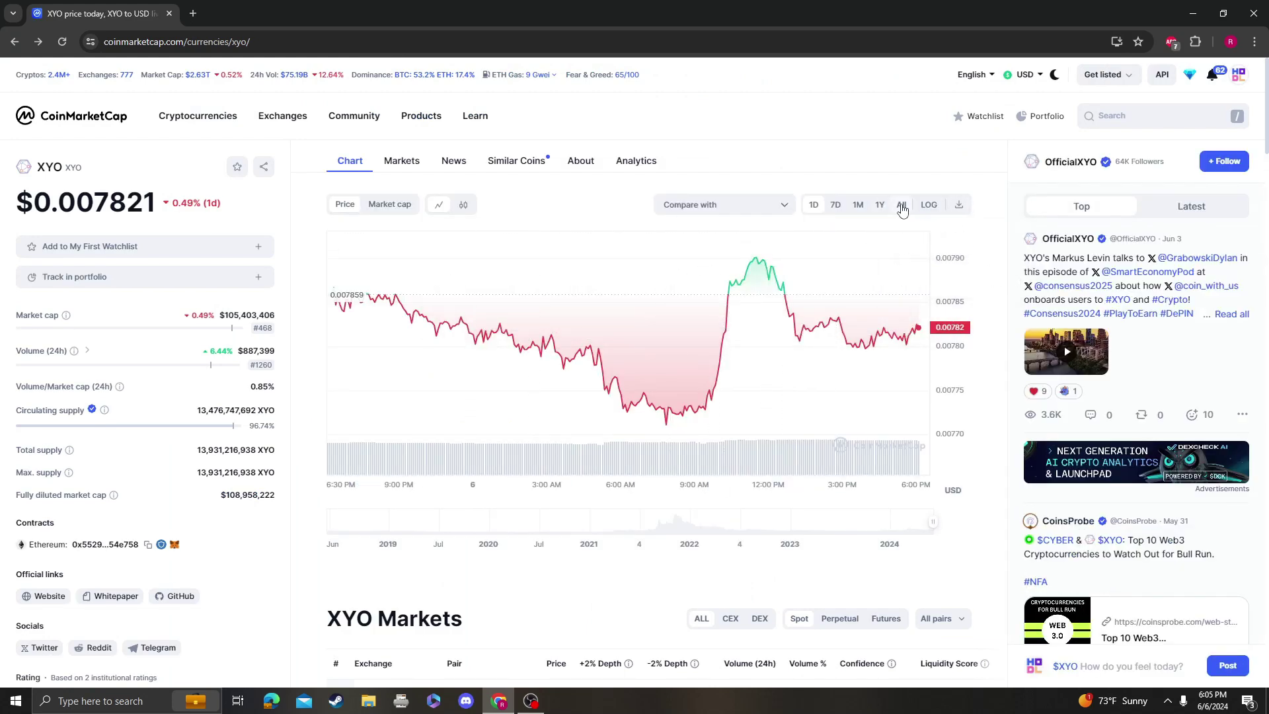
pyautogui.click(901, 204)
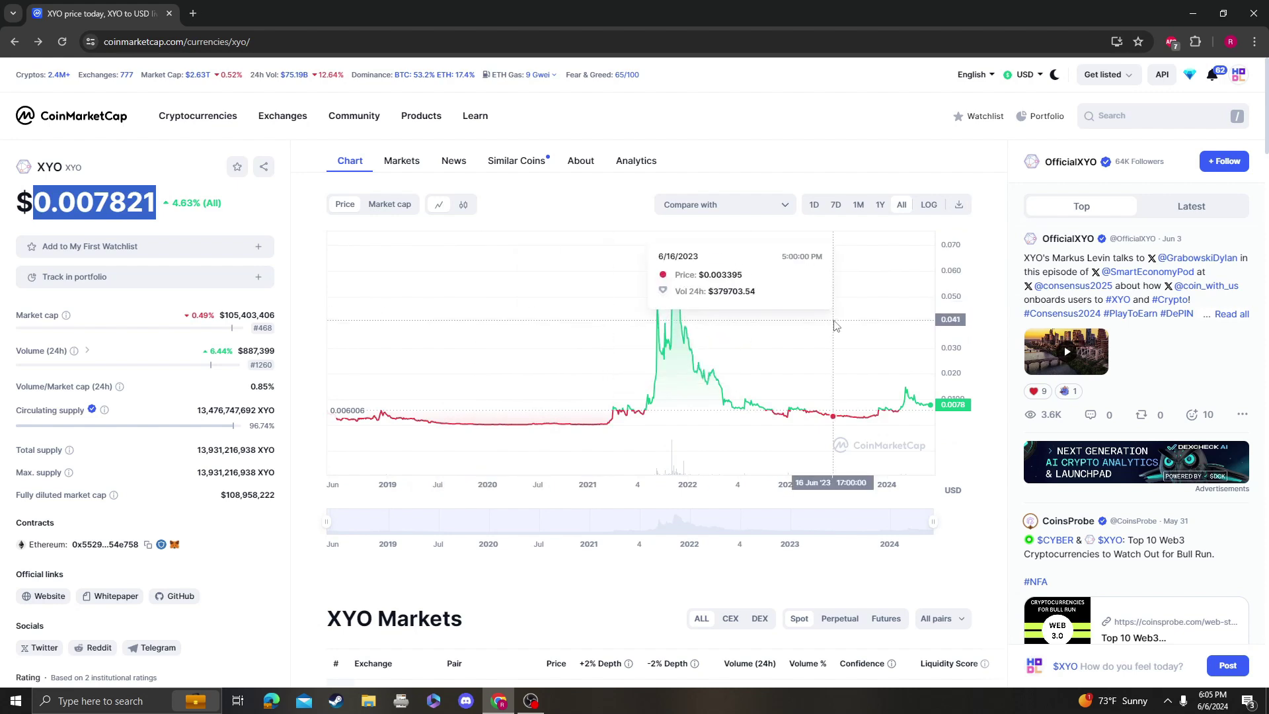
pyautogui.click(845, 389)
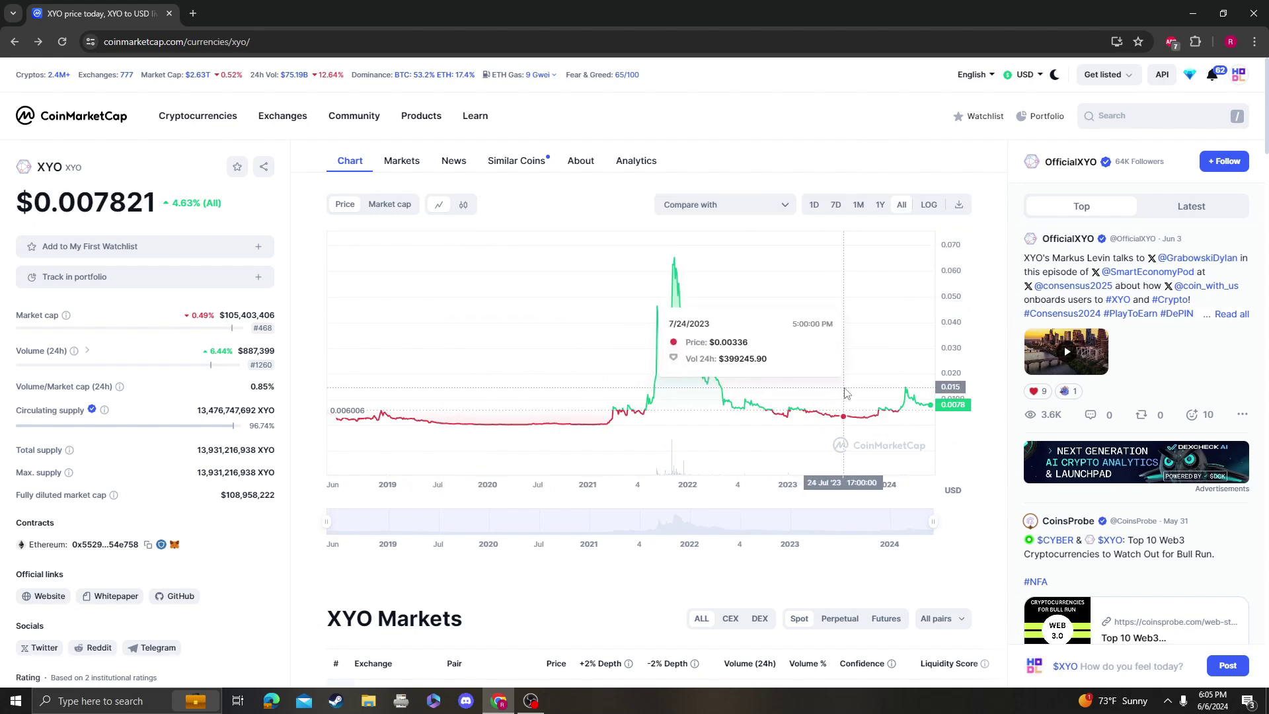